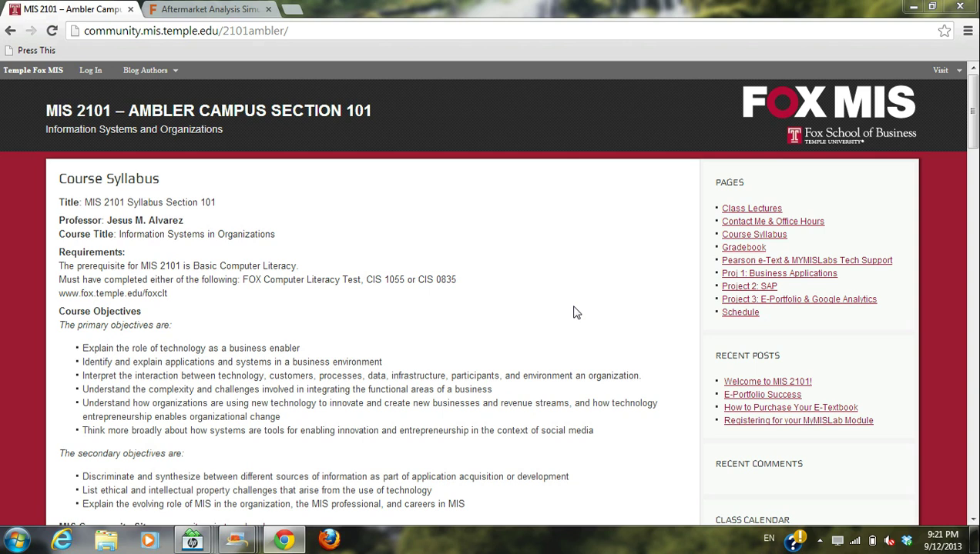
Download Proj-1-files.zip from the Proj 1: Business Applications page and open the archive.
left_click(791, 275)
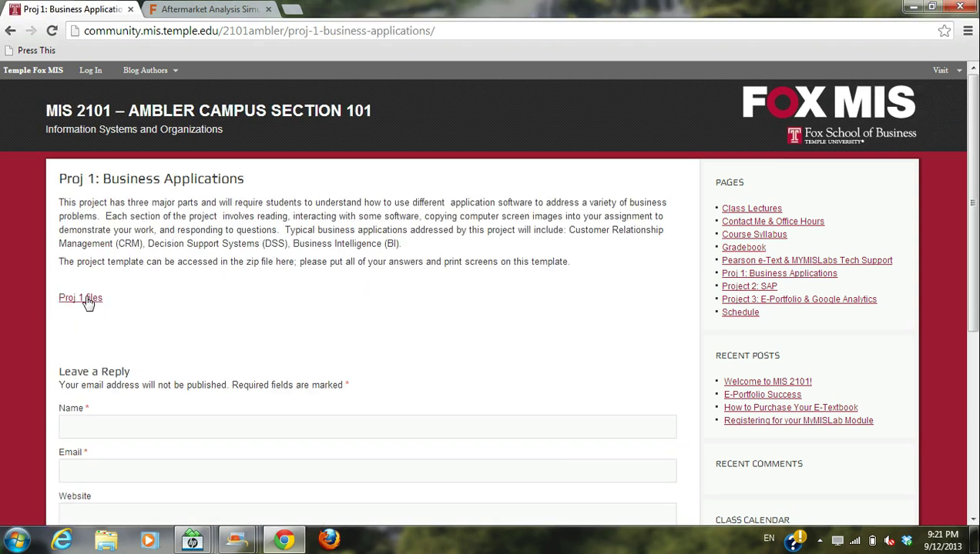
left_click(86, 300)
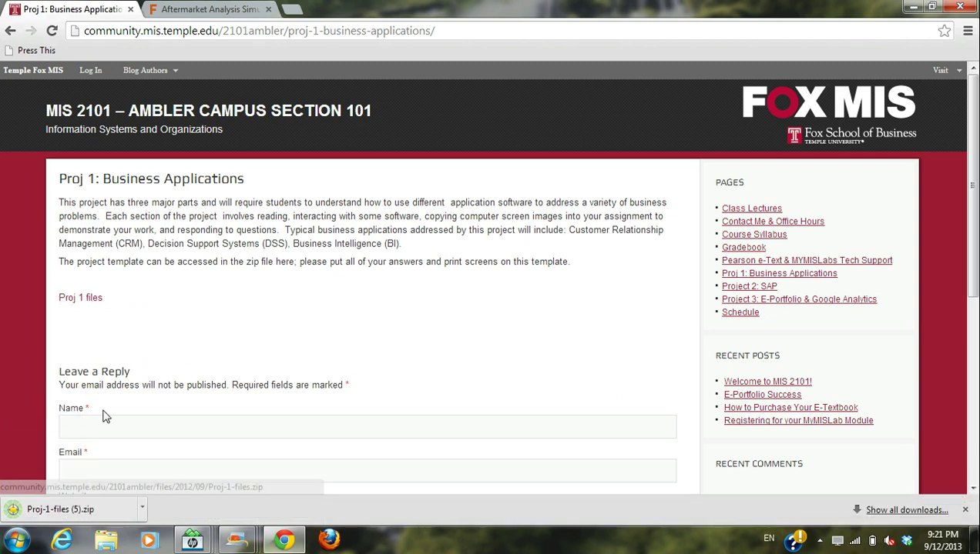
left_click(97, 512)
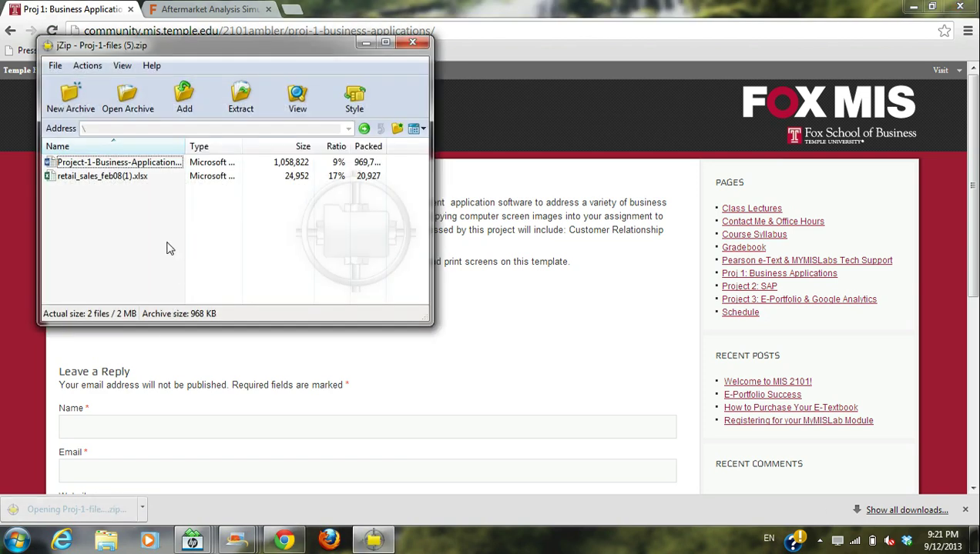
Open Project-1-Business-Applications.docx from the jZip archive in Word.
double_click(129, 166)
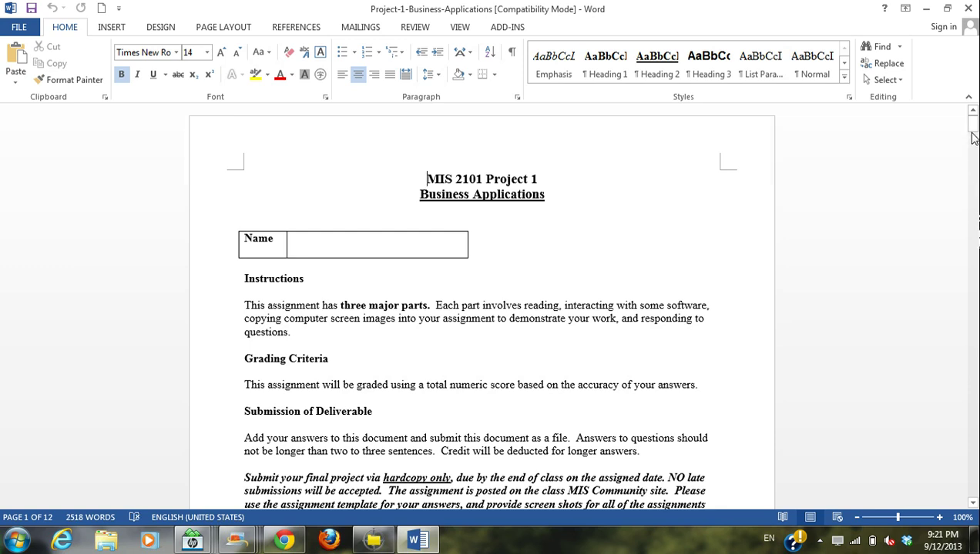
Scroll through Part A to Part B's Getting Started steps and follow the forio.com simulation link.
left_click_drag(973, 133, 973, 153)
left_click(710, 278)
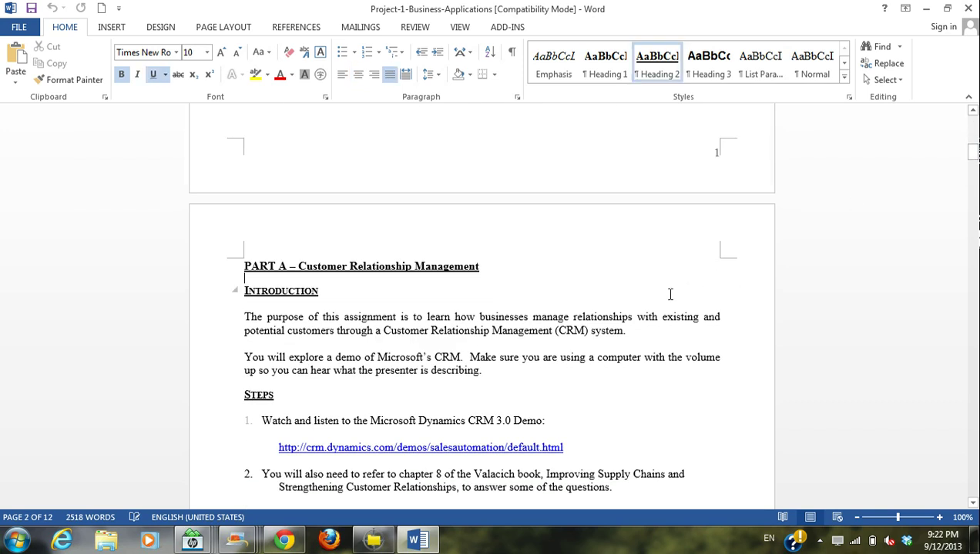
key("Down")
key("Down")
key("Down")
key("Down")
key("Down")
key("Down")
key("Down")
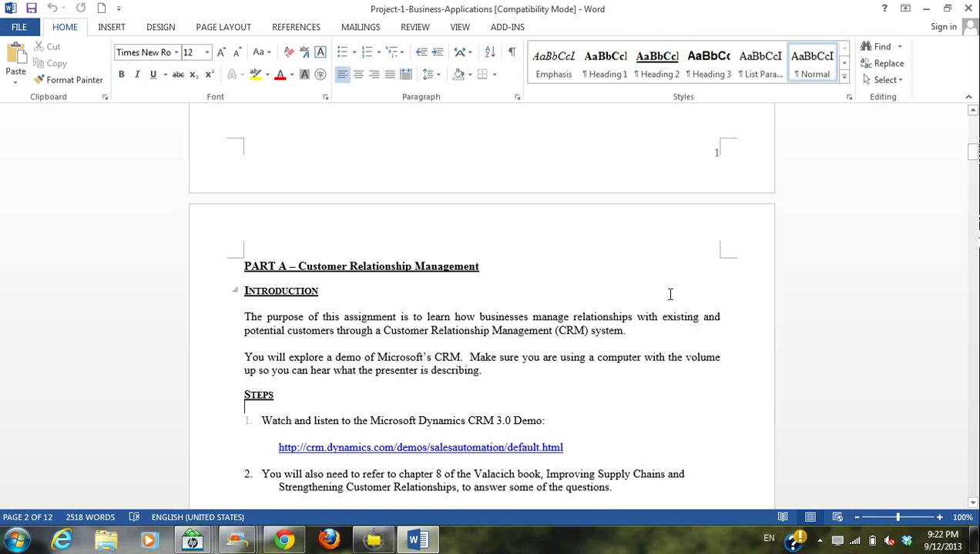
key("Down")
key("Down")
key("Down")
key("Down")
key("Down")
key("Down")
key("Down")
key("Down")
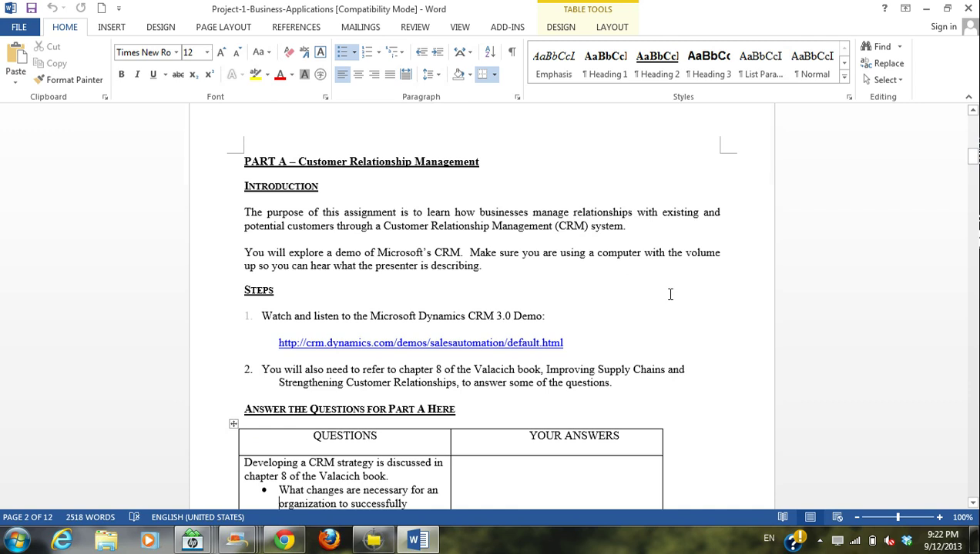
key("Down")
key("Down")
key("Down")
key("Down")
key("Down")
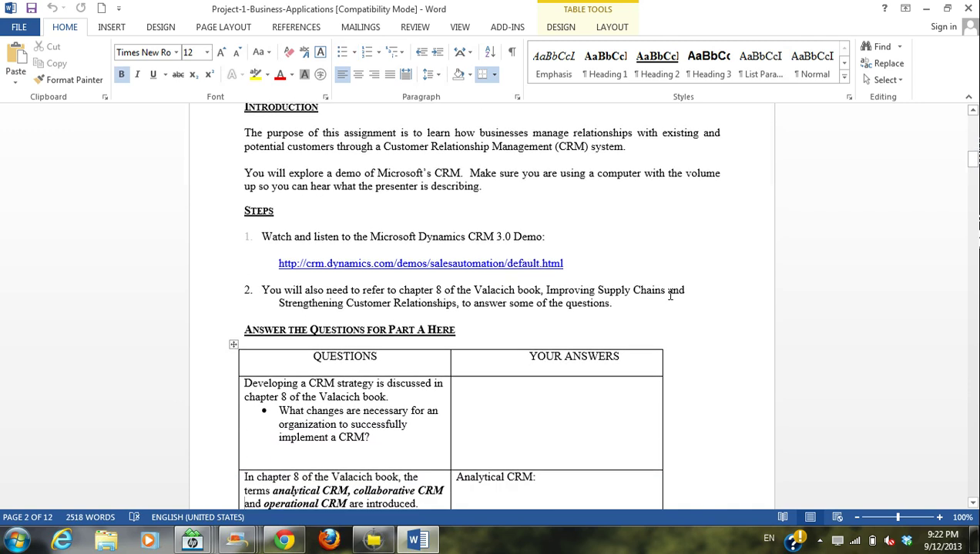
key("Down")
key("Down")
key("Down")
key("Down")
key("Down")
key("Down")
key("Down")
key("Down")
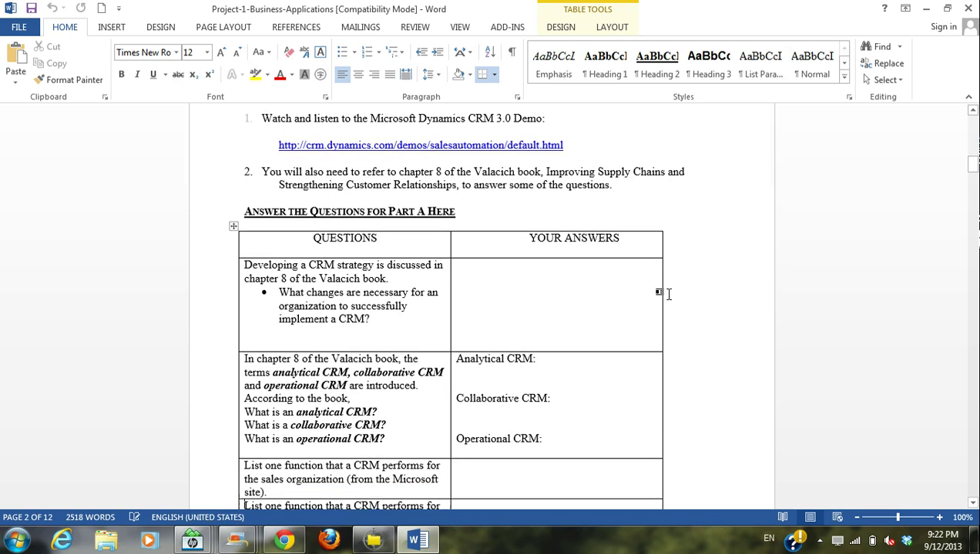
key("Down")
key("Down")
key("Down")
key("Down")
key("Down")
key("Down")
key("Down")
key("Down")
key("Down")
key("Down")
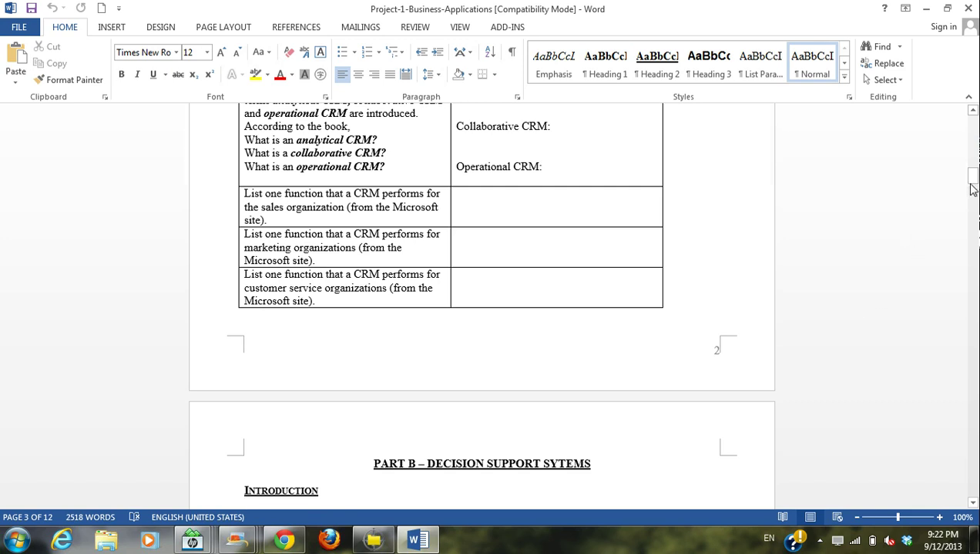
mouse_move(972, 181)
left_mouse_down()
mouse_move(963, 375)
mouse_move(973, 188)
mouse_move(973, 196)
left_mouse_up()
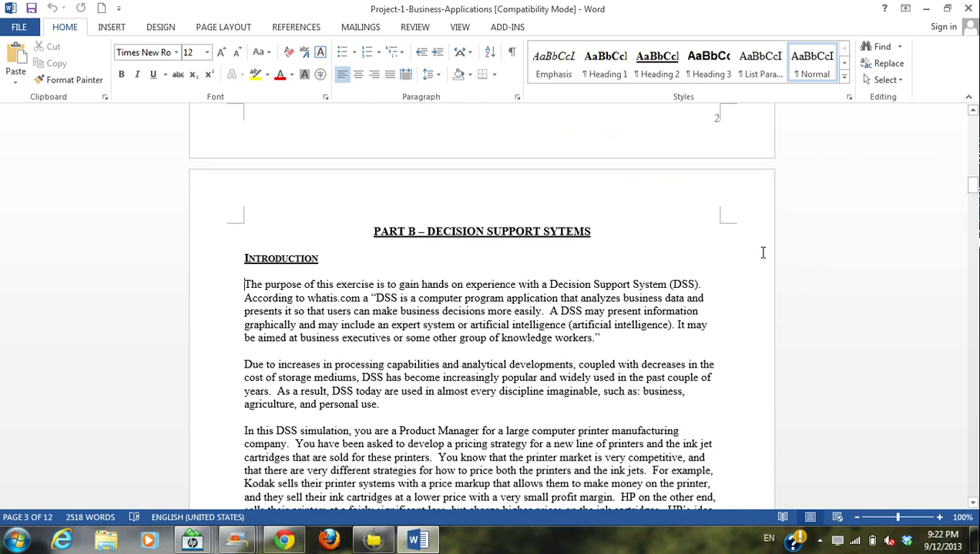
key("Down")
key("Down")
key("Down")
key("Down")
key("Down")
key("Down")
key("Down")
key("Down")
key("Down")
key("Down")
key("Down")
key("Down")
key("Down")
key("Down")
key("Down")
key("Down")
key("Down")
key("Down")
key("Down")
key("Down")
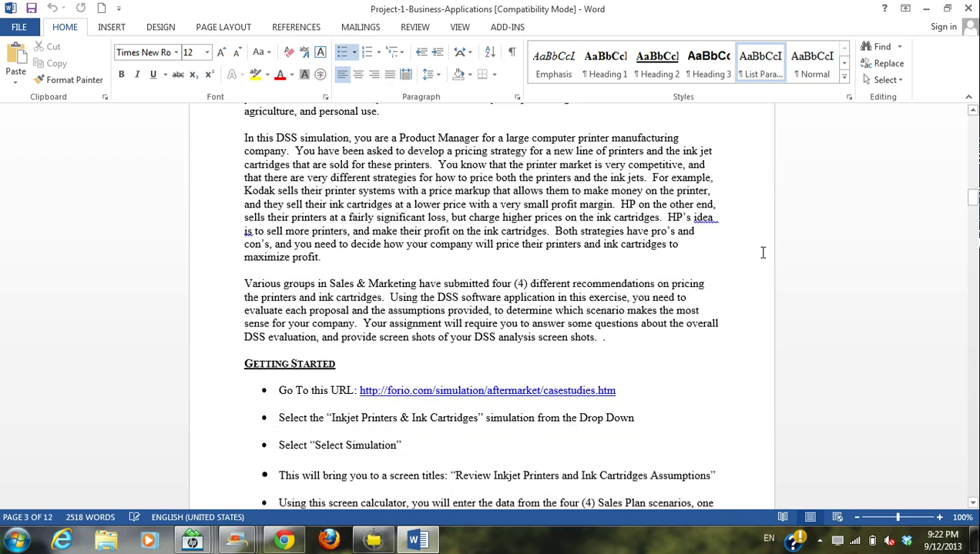
key("Down")
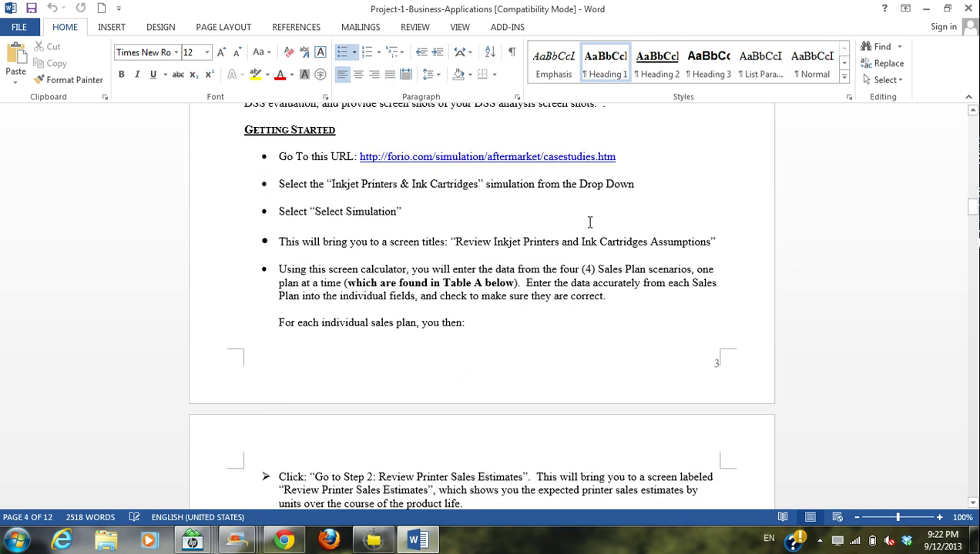
left_click(532, 160, "ctrl")
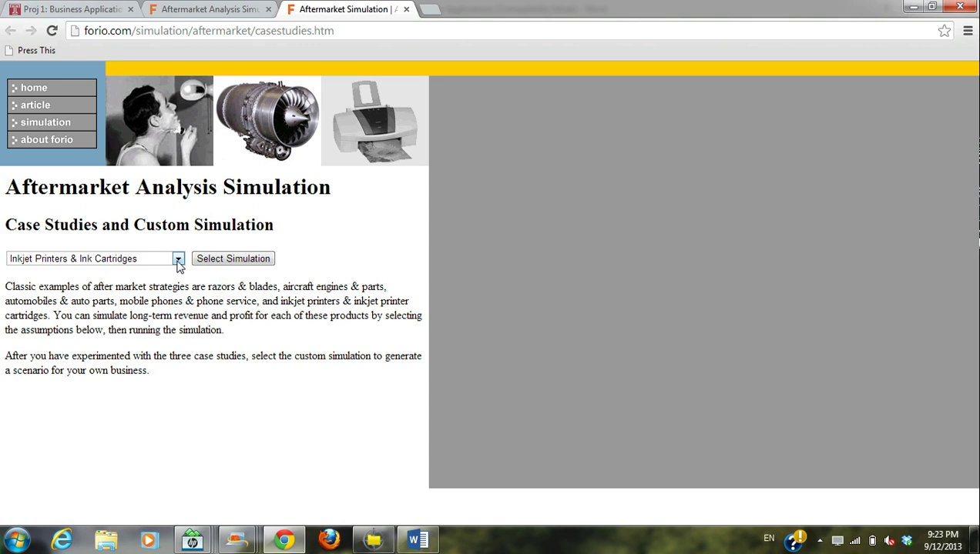
Launch the Inkjet Printers & Ink Cartridges simulation case, then go back to the Word instructions.
left_click(178, 261)
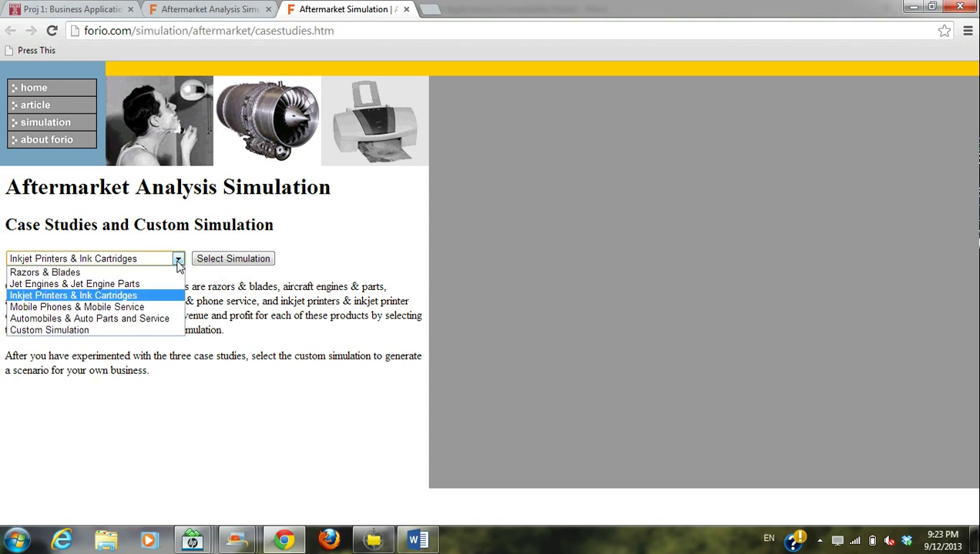
left_click(178, 261)
left_click(231, 262)
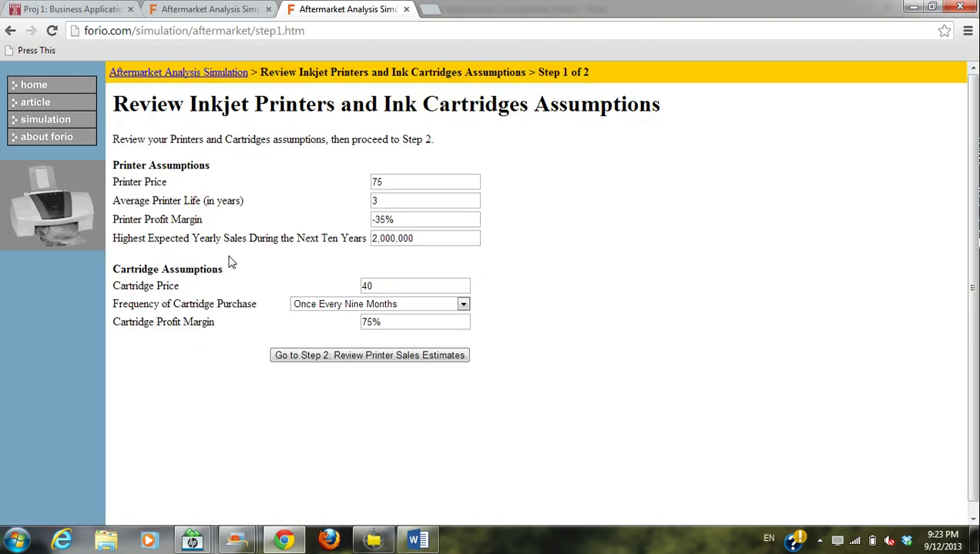
key("alt+Tab")
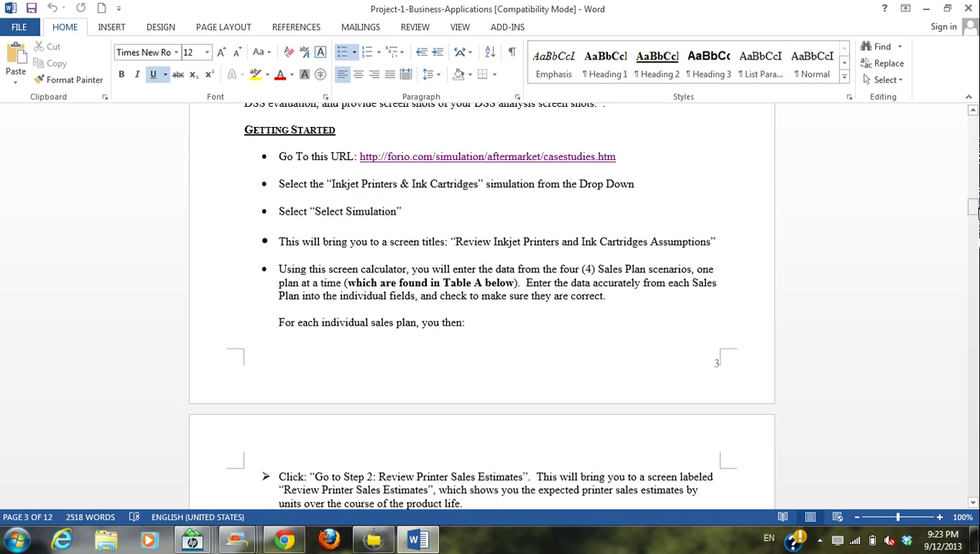
Compare Word's Table A Sales Plan 1 figures against the second Aftermarket tab's assumptions.
left_click_drag(973, 208, 971, 259)
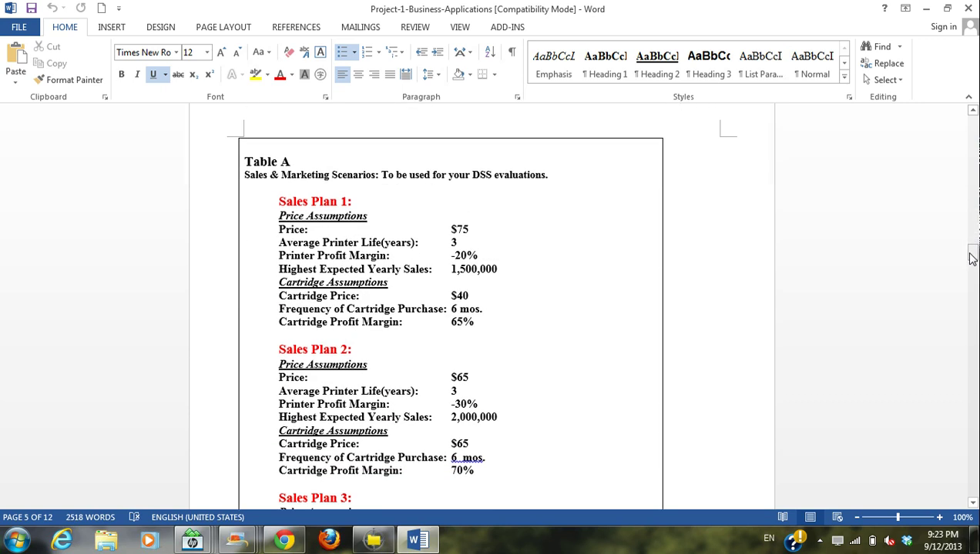
key("alt+Tab")
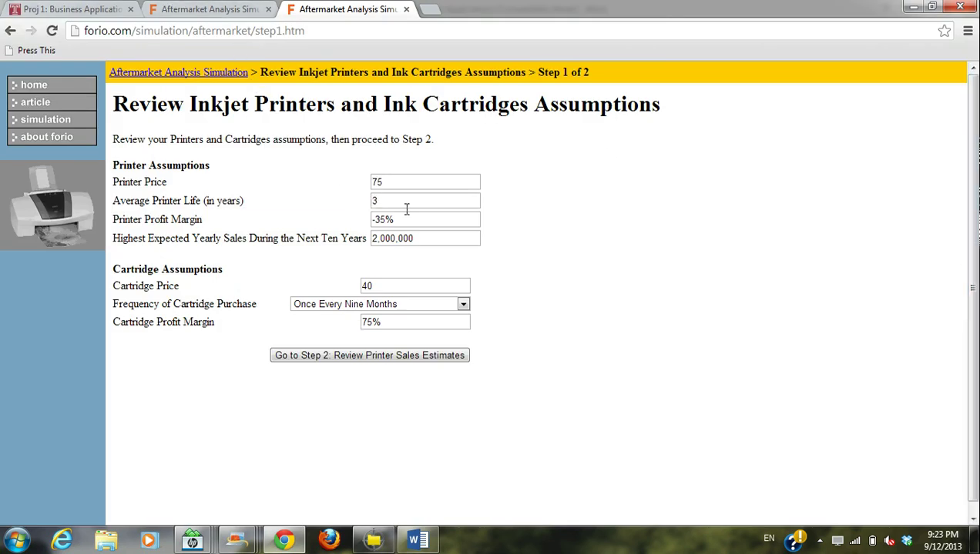
left_click(220, 17)
key("alt+Tab")
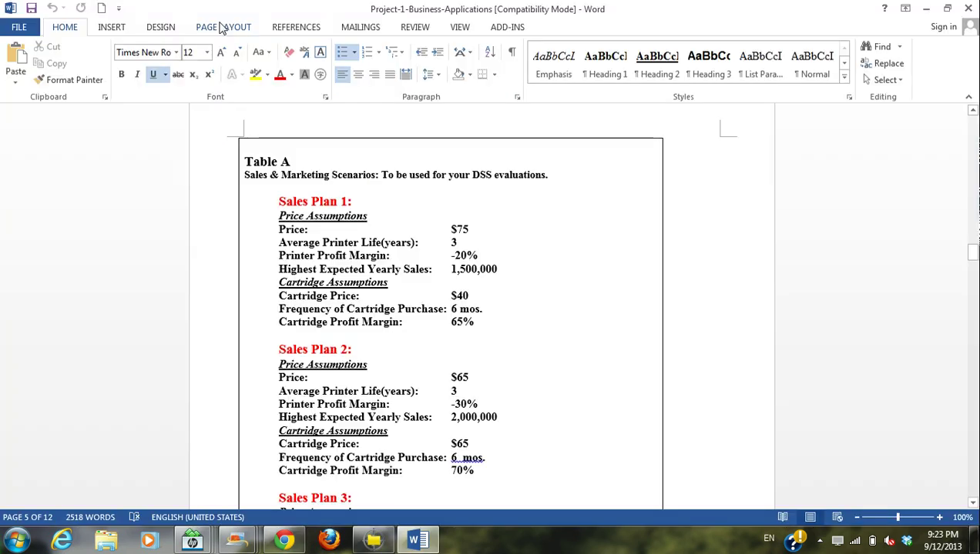
key("alt+Tab")
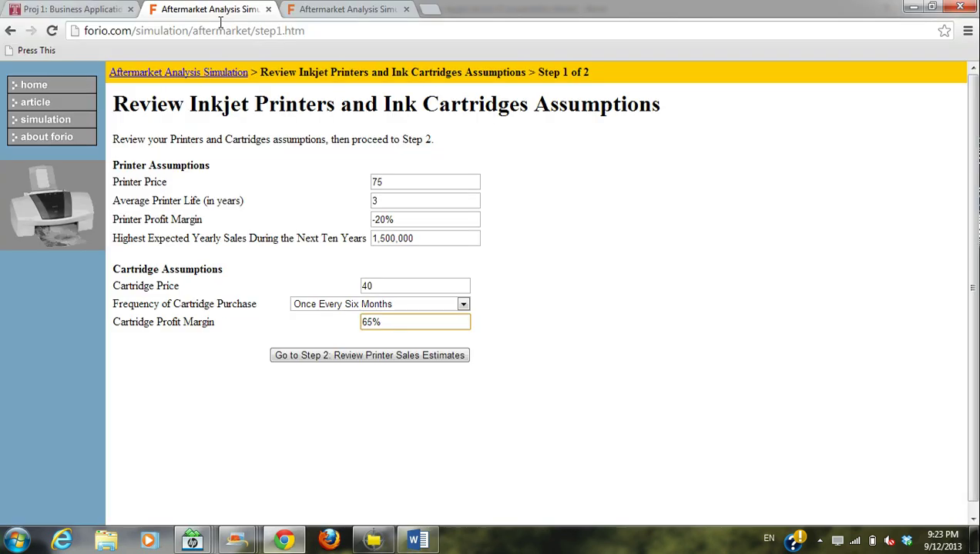
Submit the printer sales estimates to run the Sales Plan 1 simulation, then return to Word.
left_click(389, 356)
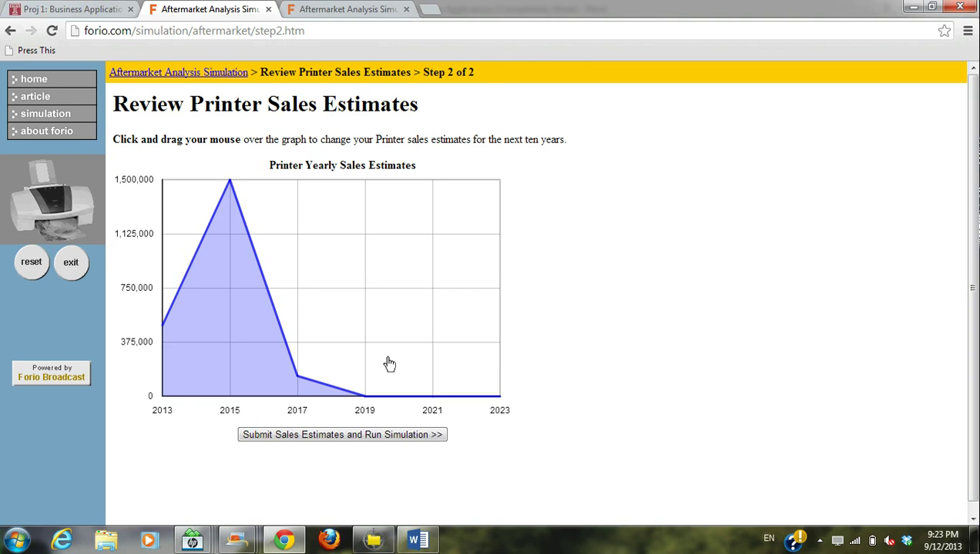
left_click(412, 441)
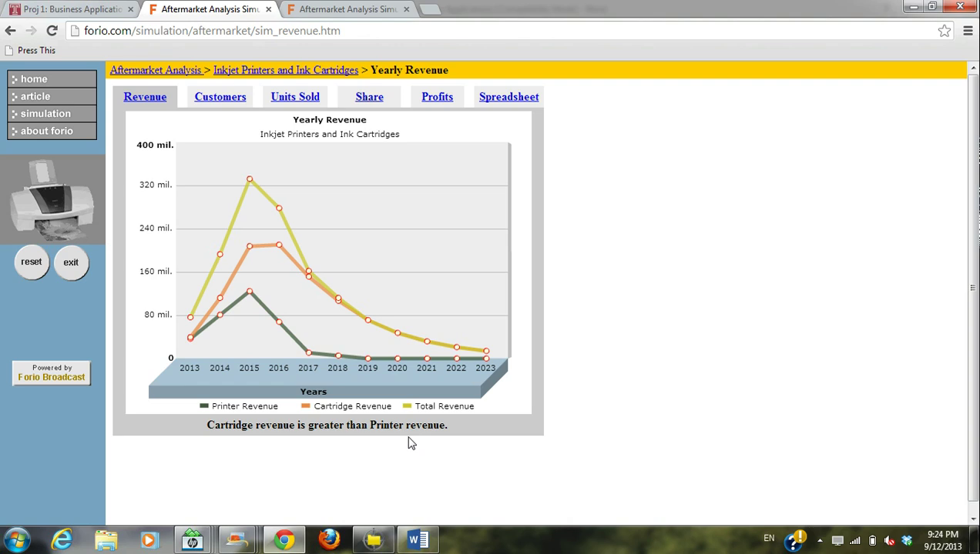
key("alt+Tab")
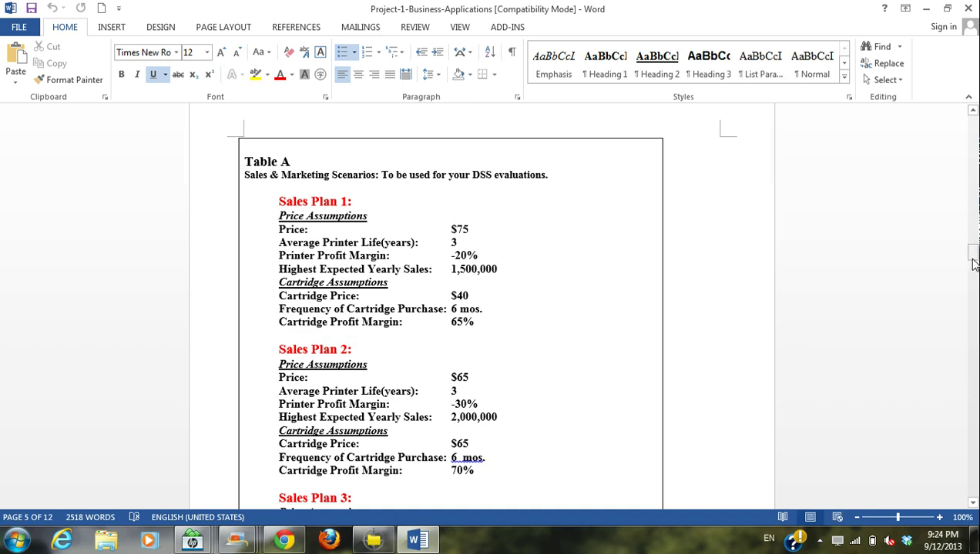
Paste the Yearly Revenue chart screenshot into the 'Paste screen shots here' box on page 6.
left_click_drag(973, 264, 971, 292)
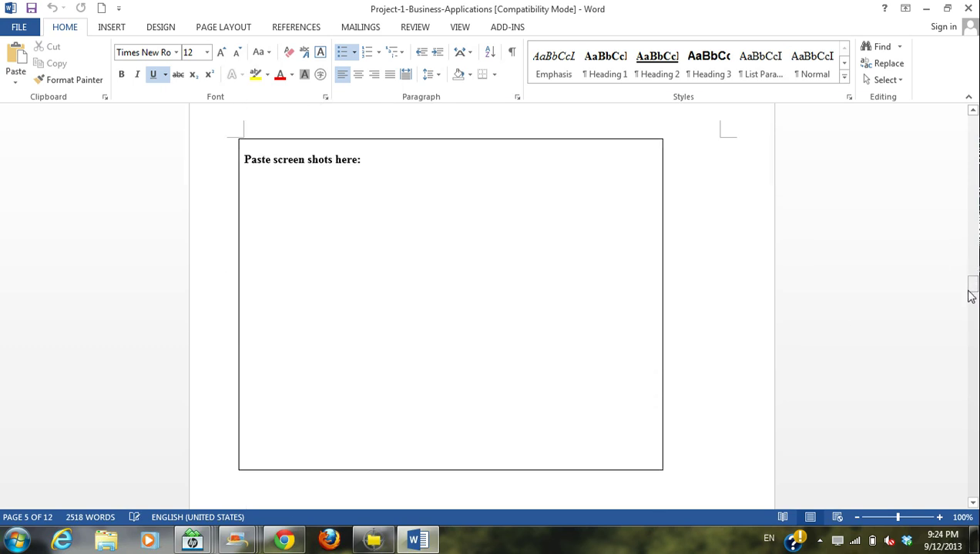
left_click(398, 180)
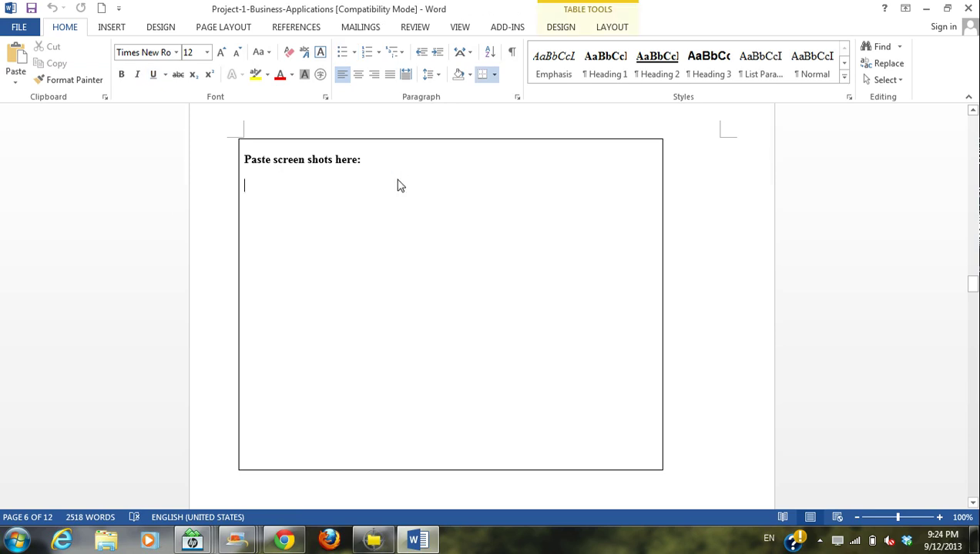
key("ctrl+v")
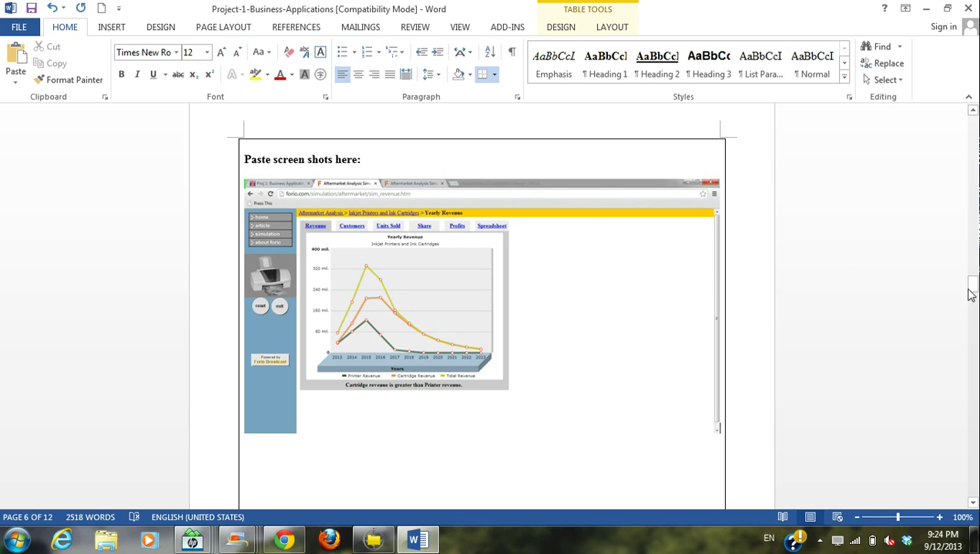
Scroll through pages 4–8 to Part C's PivotTables Steps section.
left_click_drag(971, 293, 973, 265)
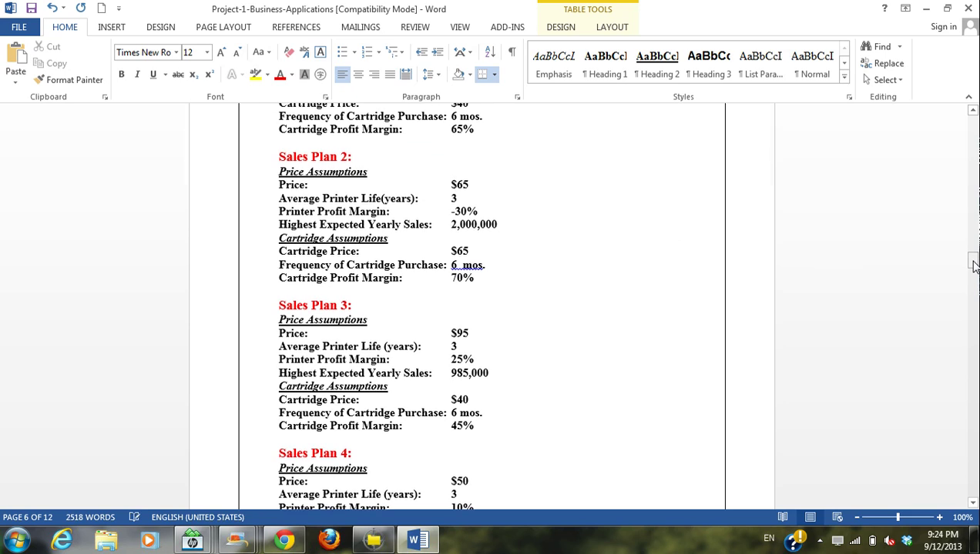
key("alt+Tab")
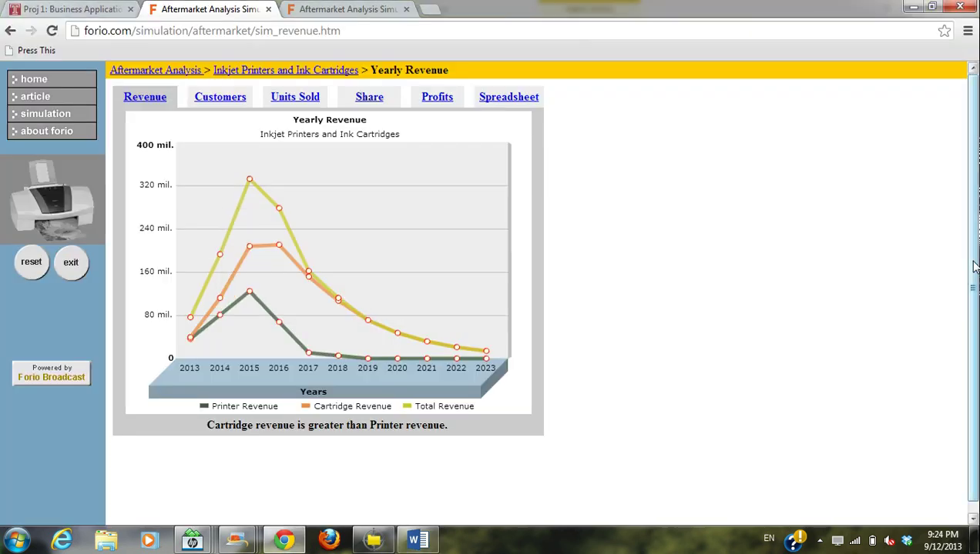
key("alt+Tab")
left_click_drag(973, 266, 974, 240)
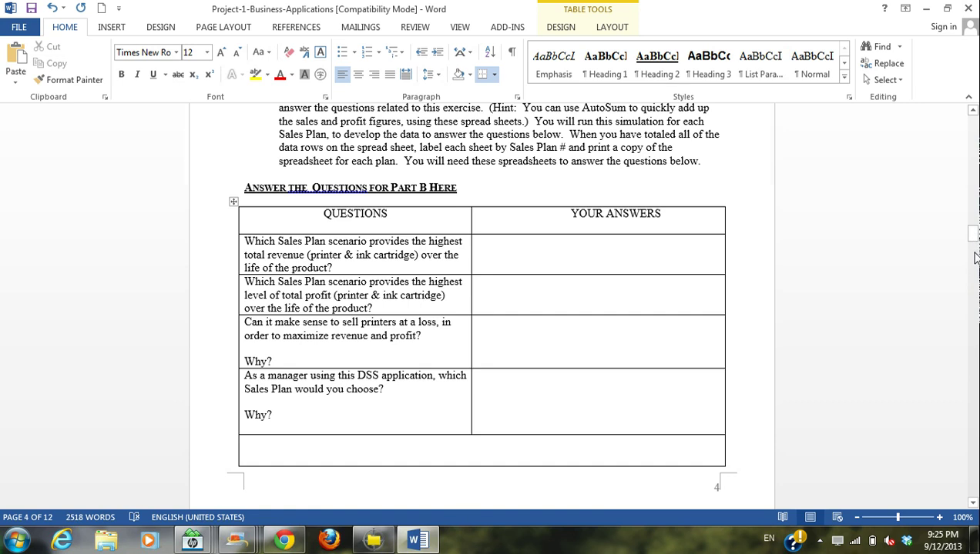
left_click_drag(974, 245, 966, 326)
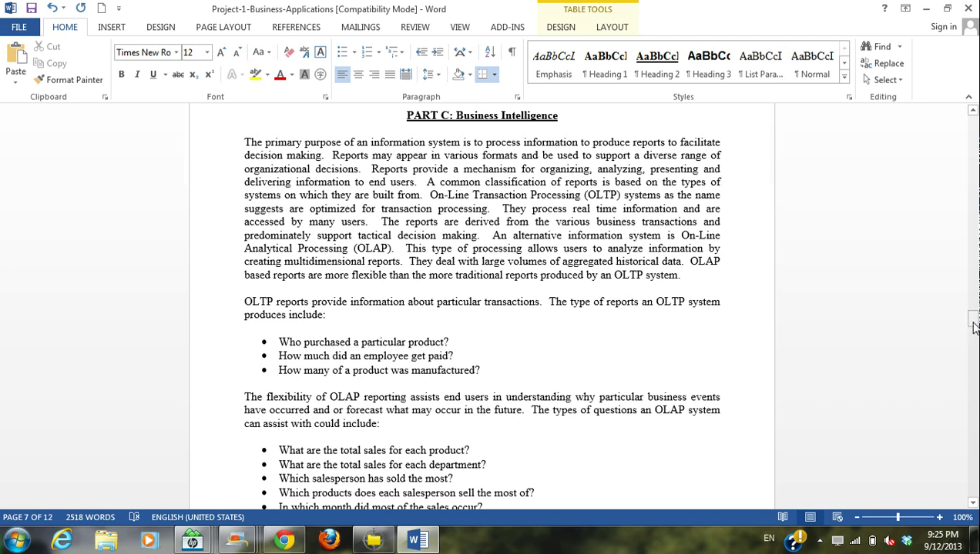
left_click_drag(974, 328, 973, 356)
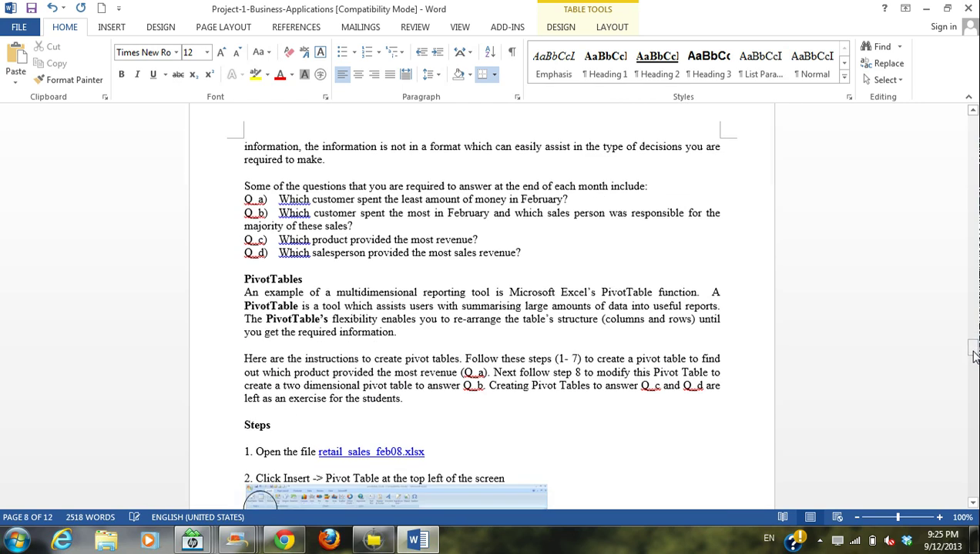
Open retail_sales_feb08(1).xlsx from the jZip archive in Excel.
key("alt+Tab")
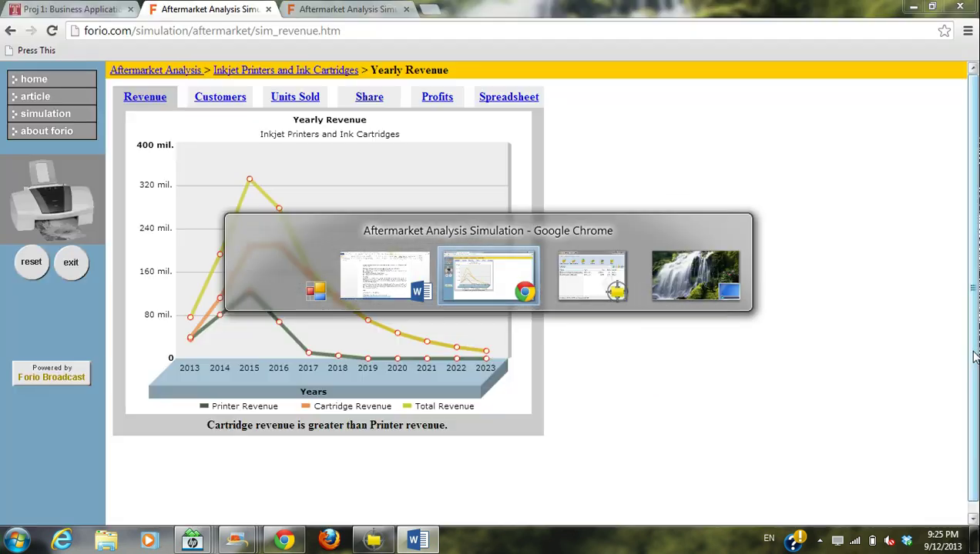
key("alt+Tab")
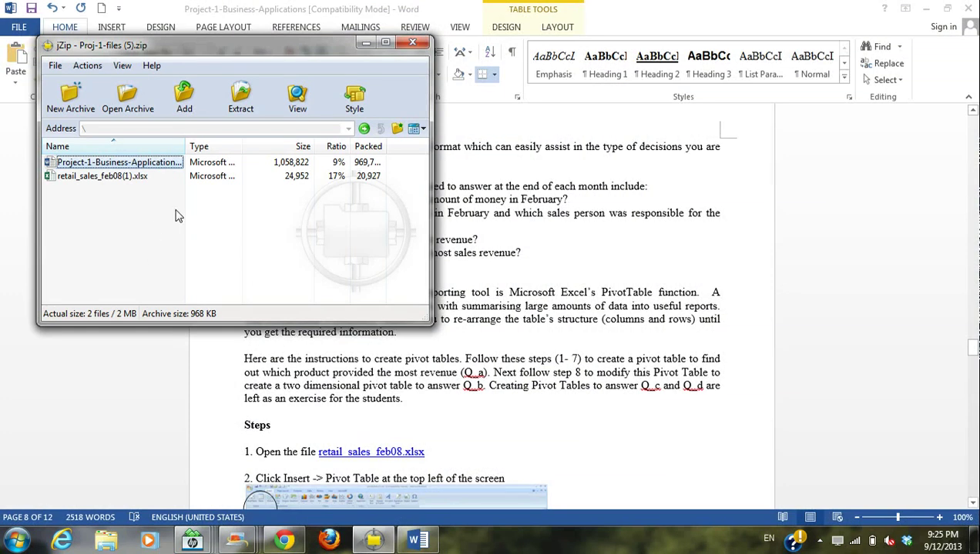
double_click(106, 176)
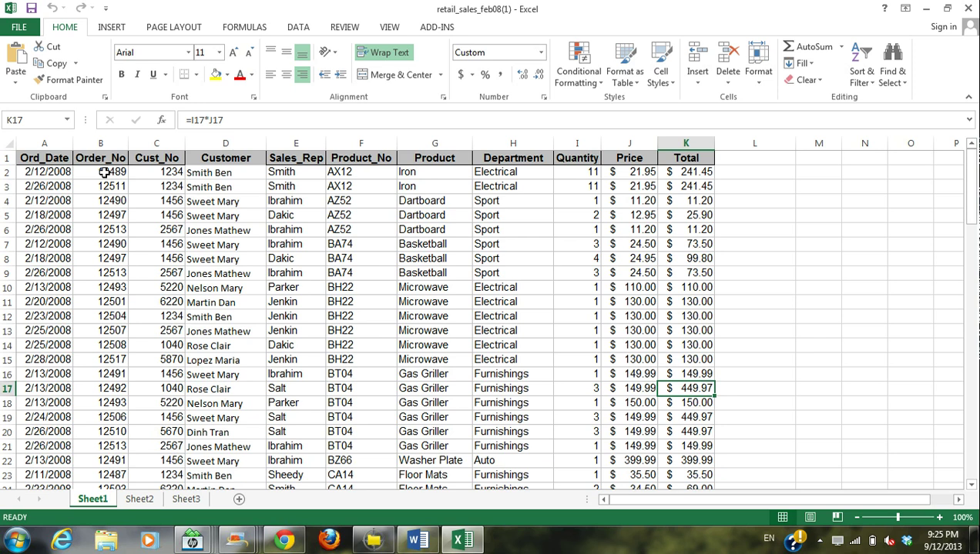
key("alt+Tab")
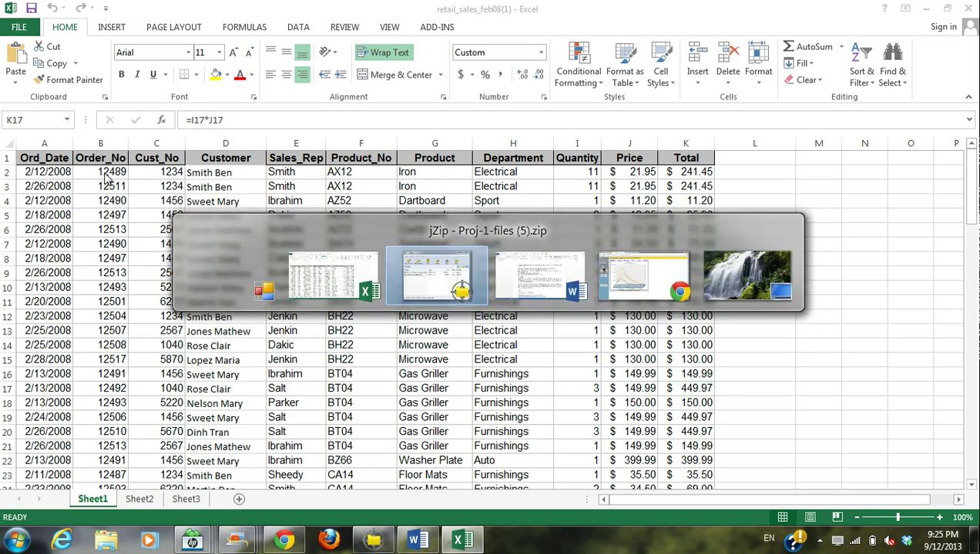
key("alt+Tab")
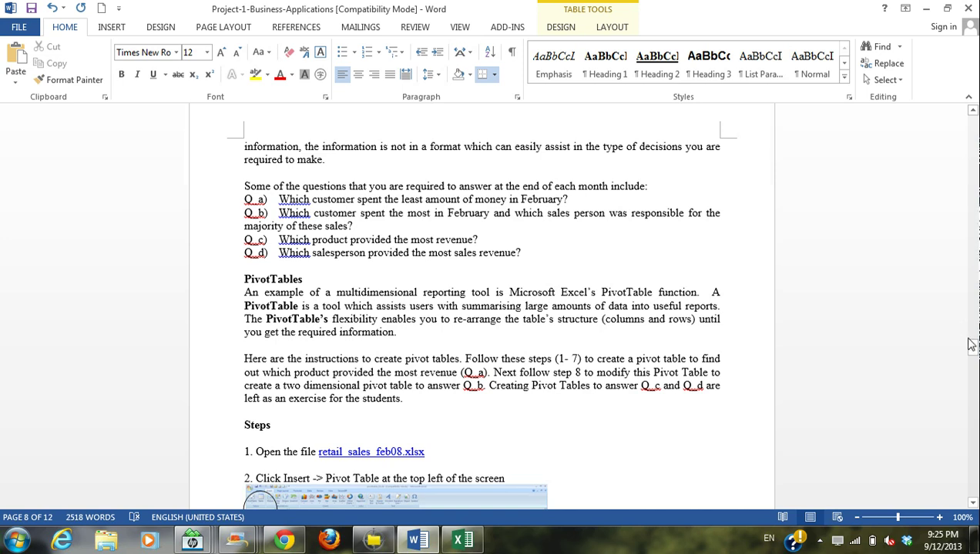
left_click_drag(972, 345, 973, 356)
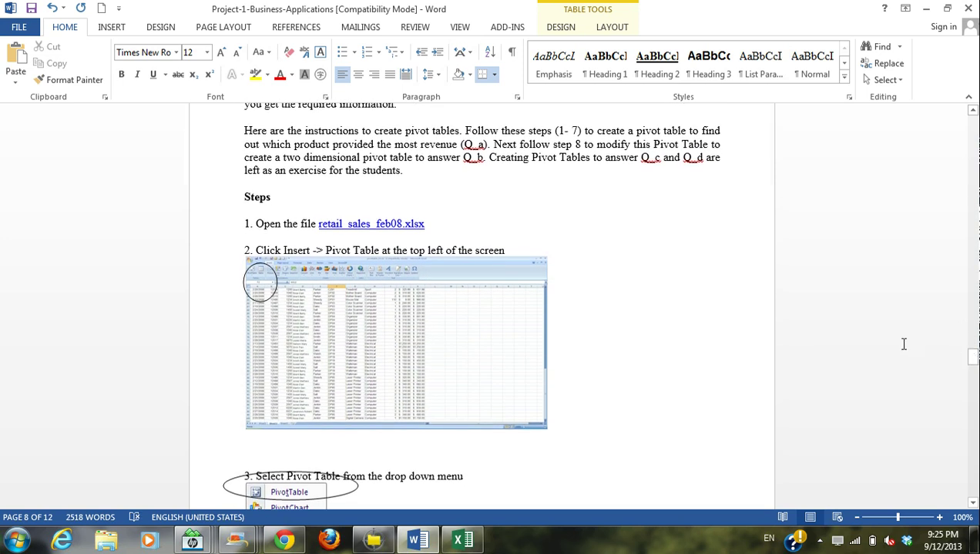
key("alt+Tab")
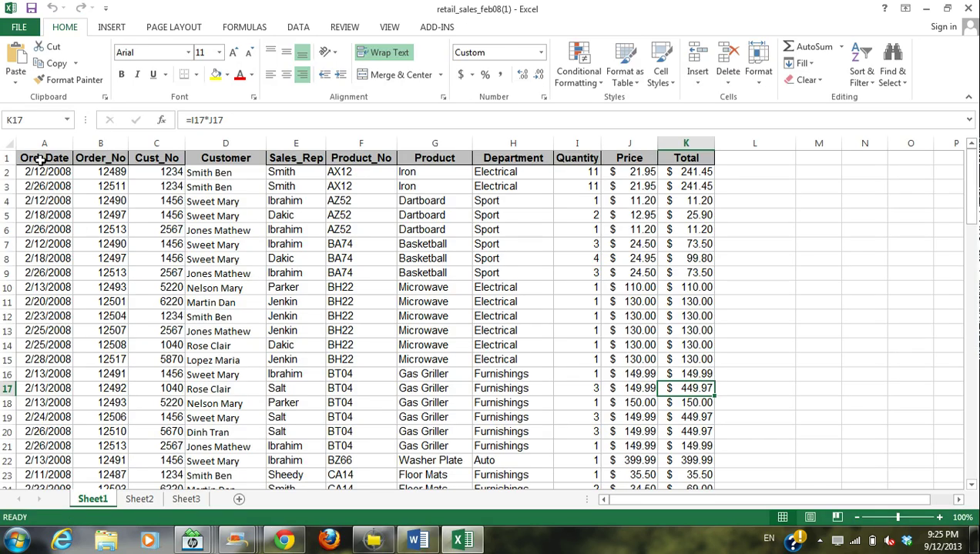
Insert a pivot table from the A1:K100 sales data onto a new worksheet.
left_click_drag(44, 158, 702, 464)
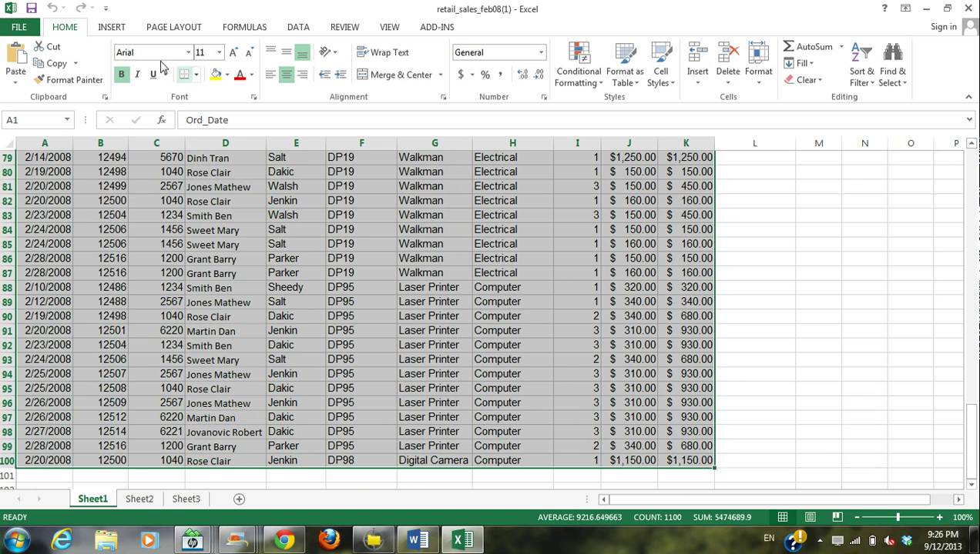
left_click(111, 29)
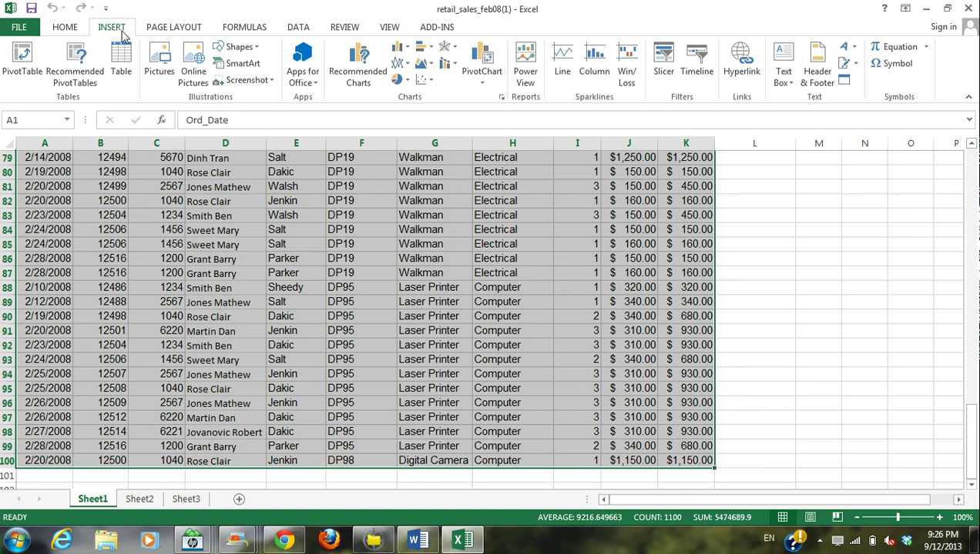
left_click(19, 61)
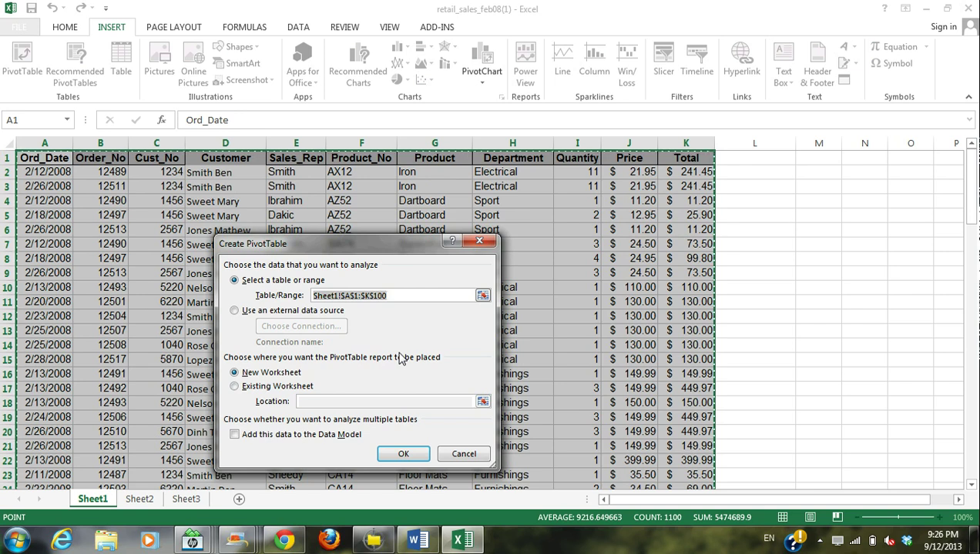
left_click(413, 455)
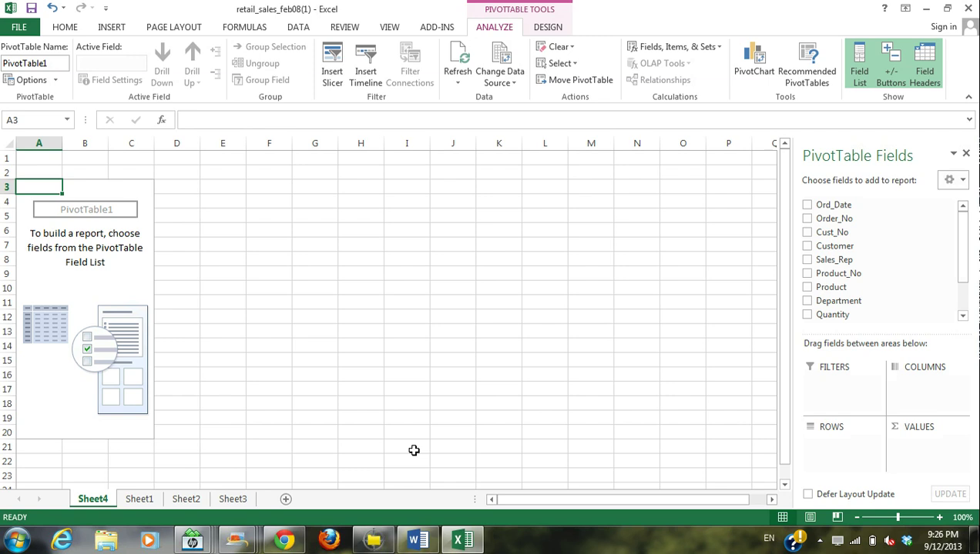
key("alt+Tab")
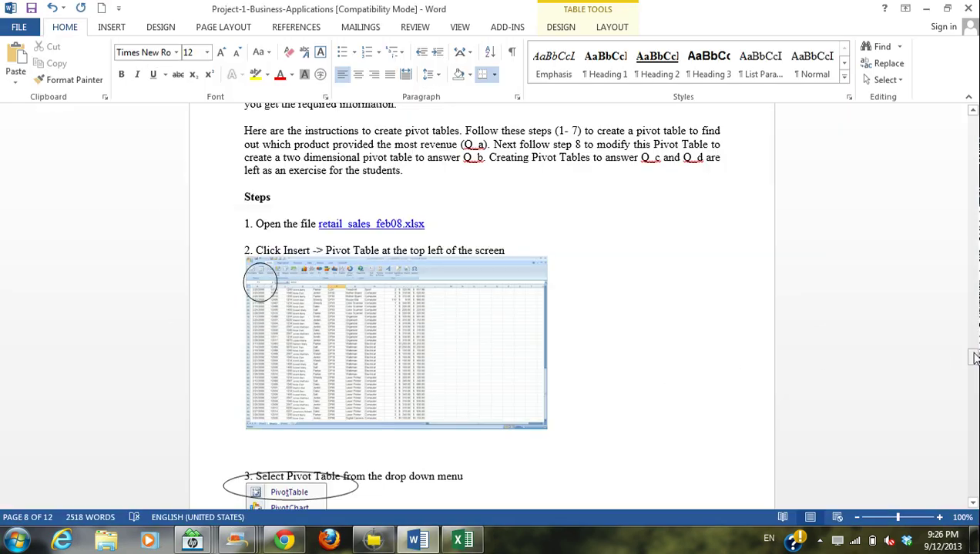
left_click_drag(974, 358, 970, 397)
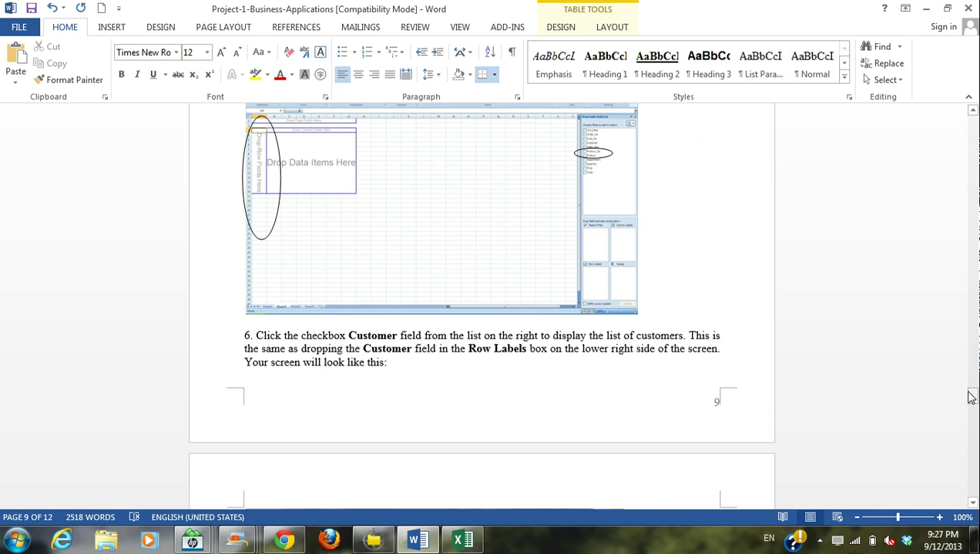
key("alt+Tab")
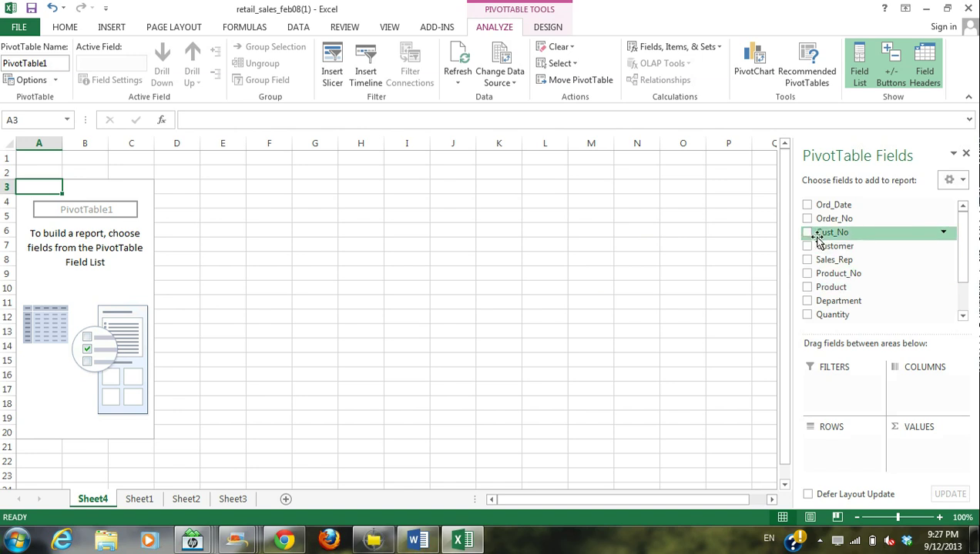
Add Customer as the pivot table's row labels, checking the Word instructions.
left_click_drag(819, 247, 844, 445)
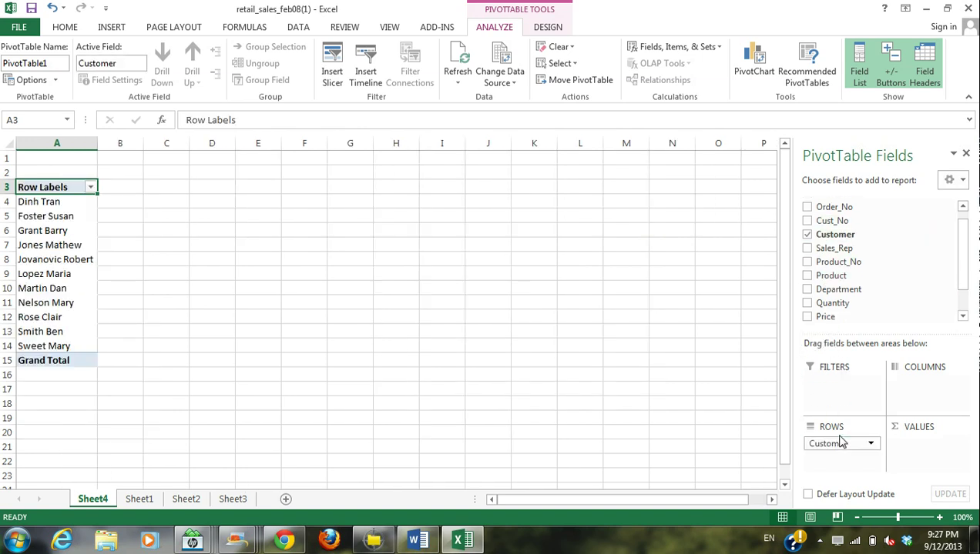
key("alt+Tab")
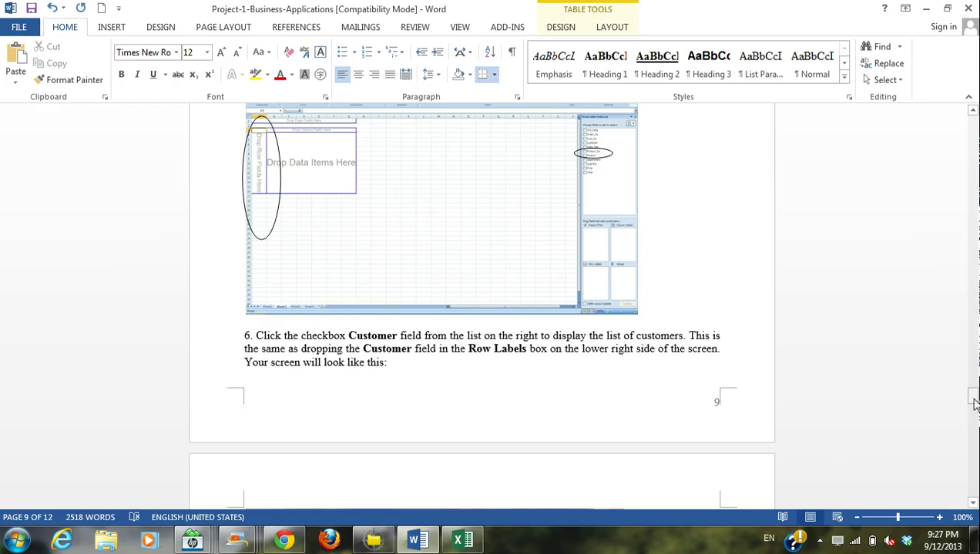
left_click_drag(970, 397, 971, 415)
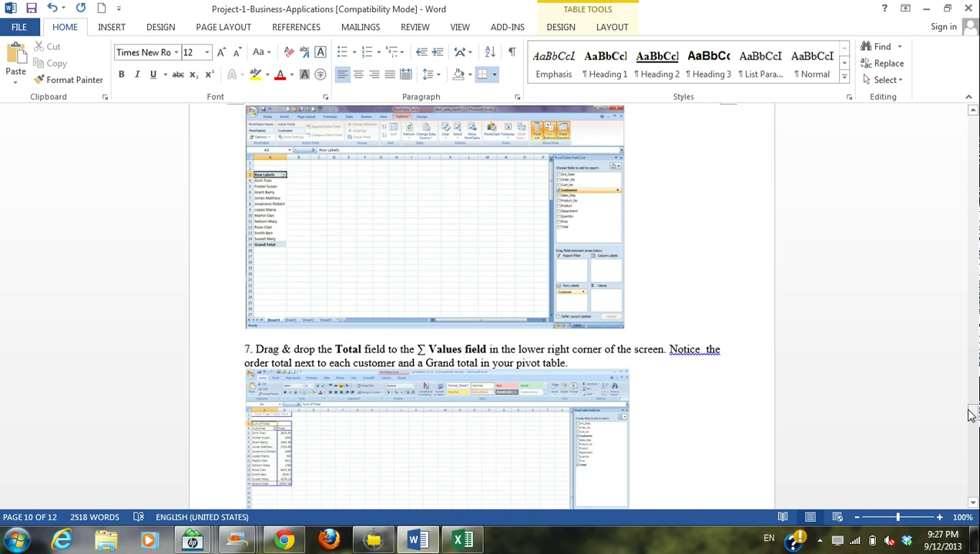
key("alt+Tab")
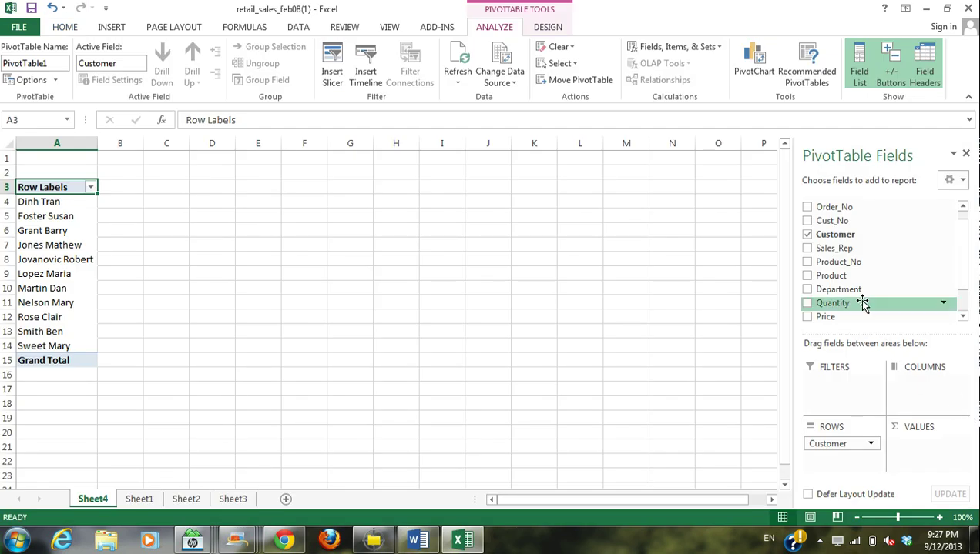
left_click_drag(960, 279, 959, 297)
Sum each customer's order Total, giving a Grand Total of 35957.46.
left_click_drag(816, 297, 910, 451)
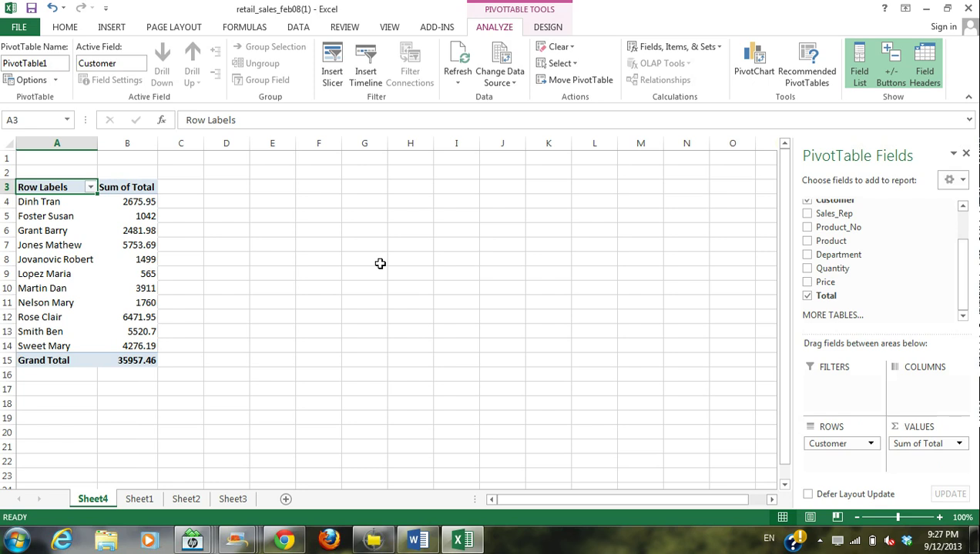
key("alt+Tab")
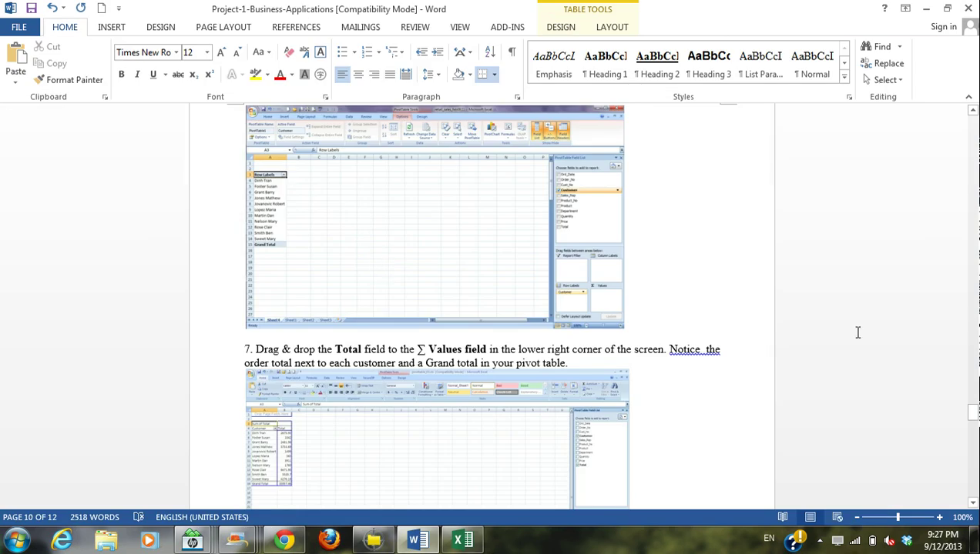
left_click_drag(973, 412, 972, 433)
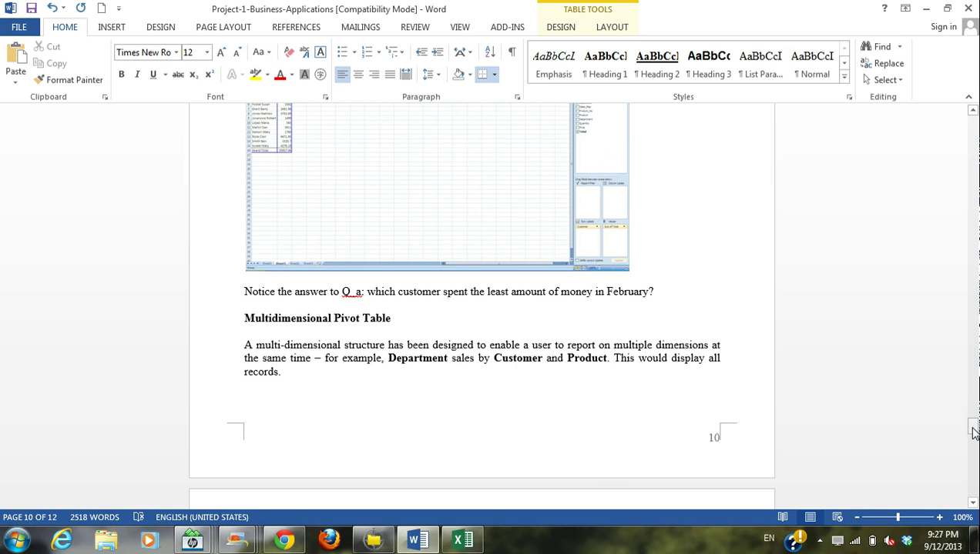
key("alt+Tab")
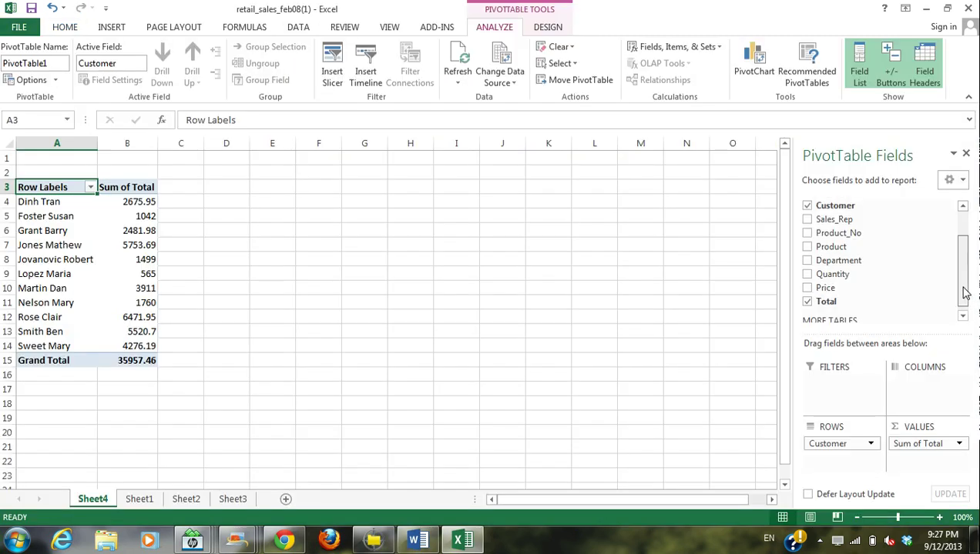
Add Count of Ord_Date to the values to show each customer's order count.
left_click_drag(965, 289, 965, 248)
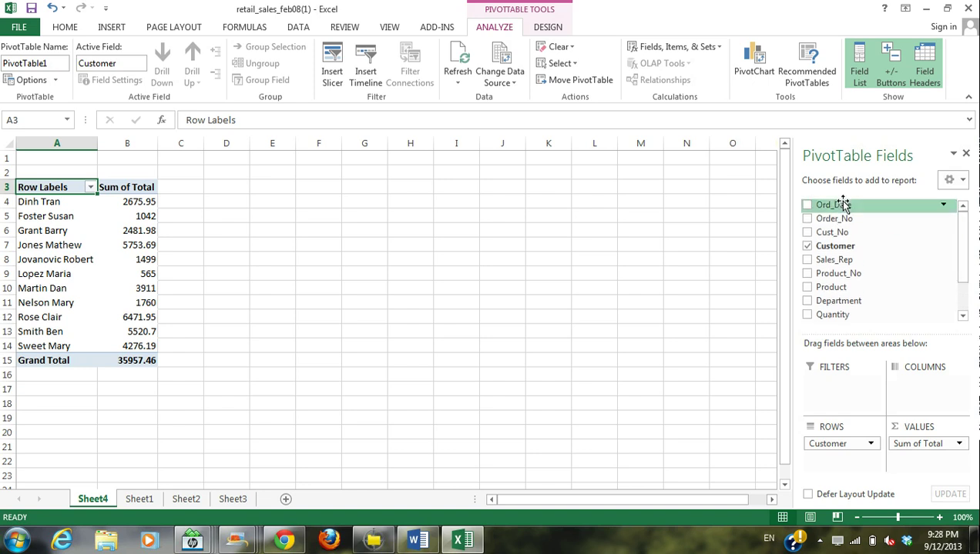
left_click_drag(844, 205, 913, 461)
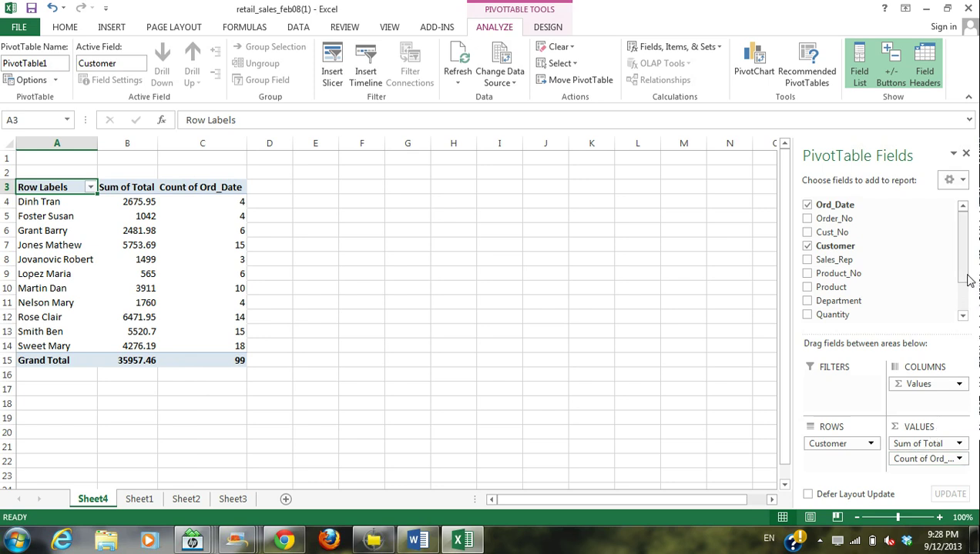
mouse_move(969, 278)
left_mouse_down()
mouse_move(968, 318)
mouse_move(969, 271)
left_mouse_up()
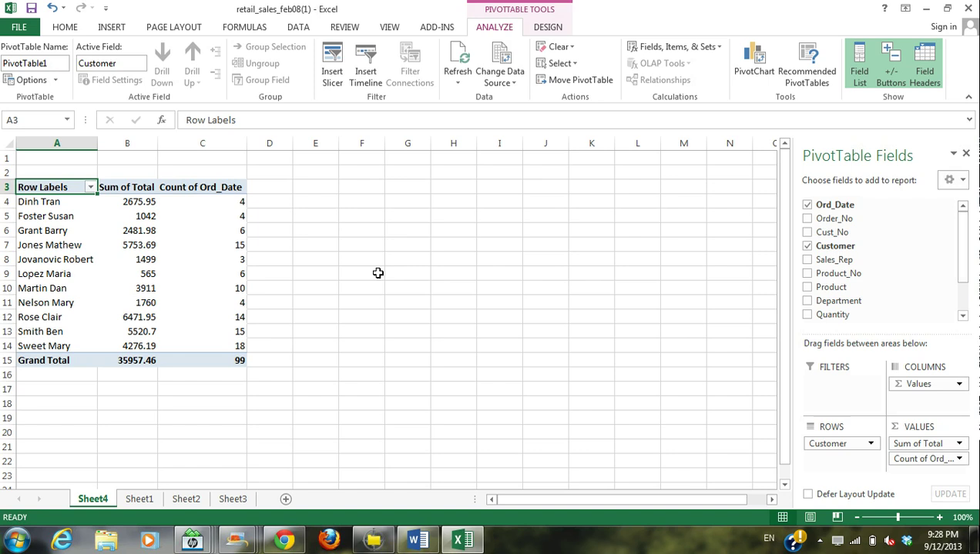
Select the Sum of Total heading and open the customer filter, closing it unchanged.
left_click(151, 189)
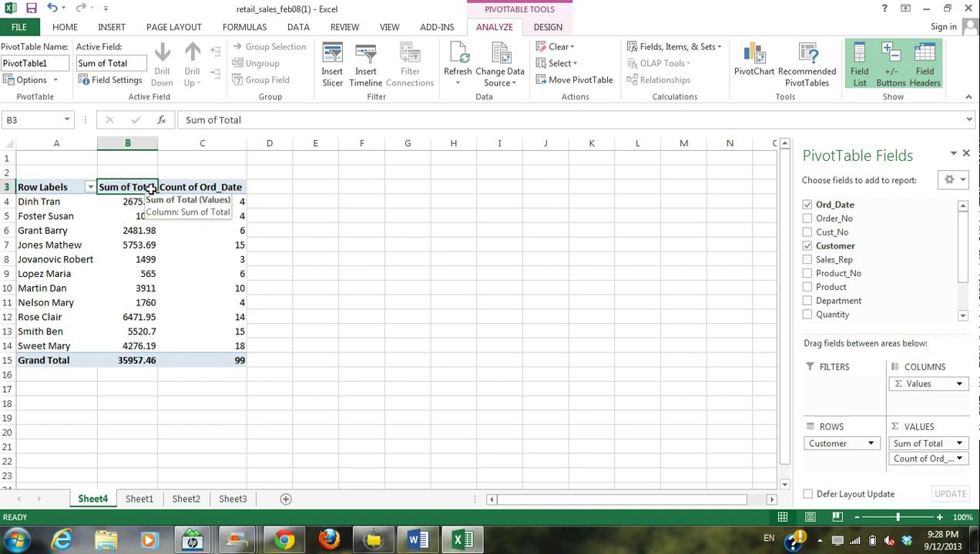
left_click(91, 188)
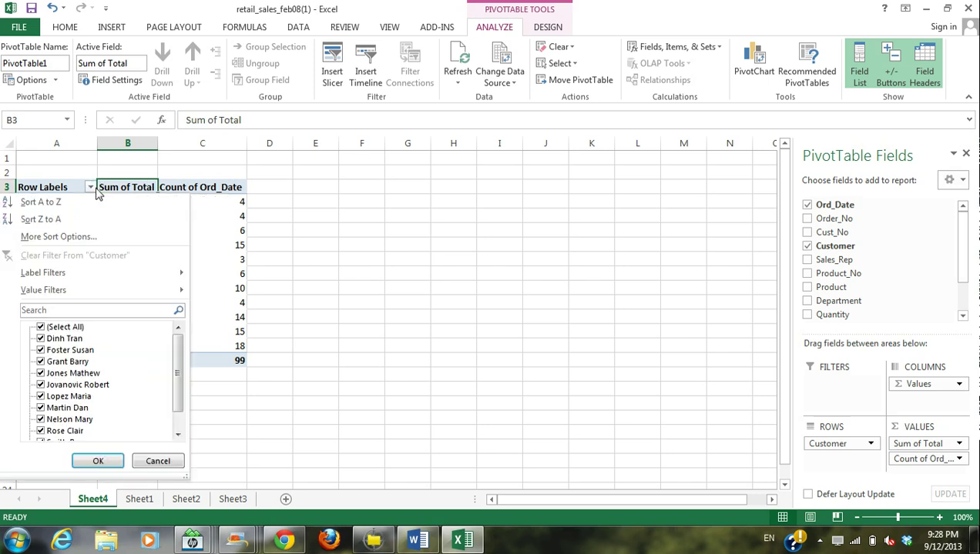
left_click(97, 192)
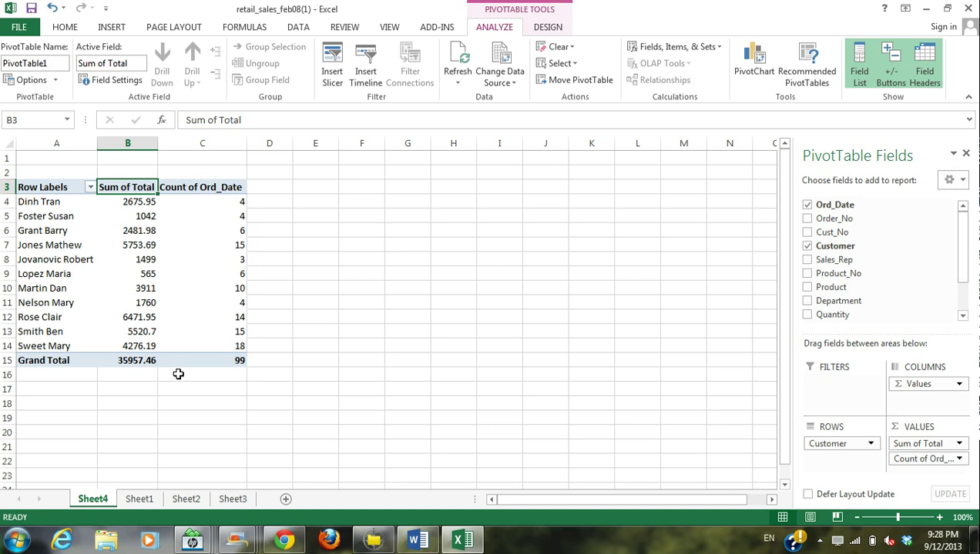
key("alt+Tab")
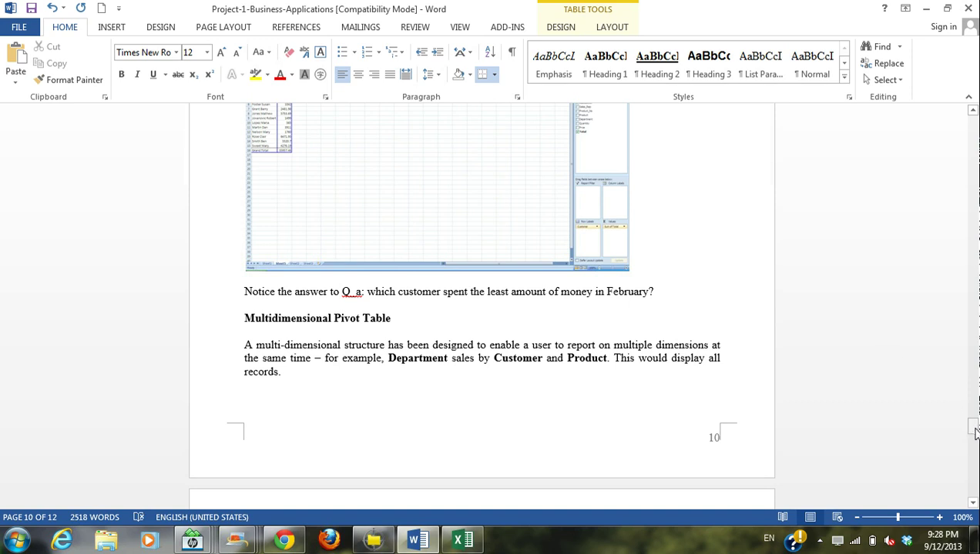
Find step 7 on page 11, then drop Count of Ord_Date from the pivot values.
left_click_drag(972, 430, 973, 473)
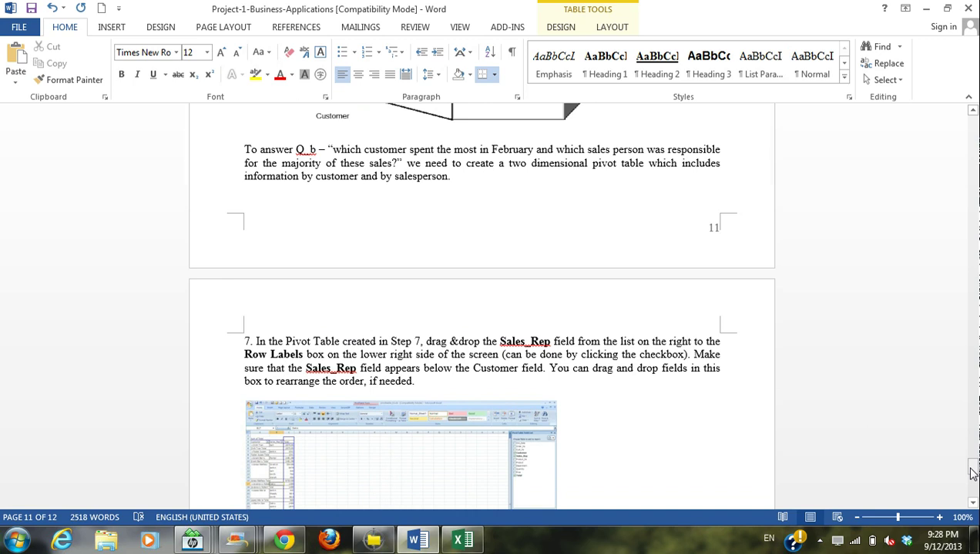
key("alt+Tab")
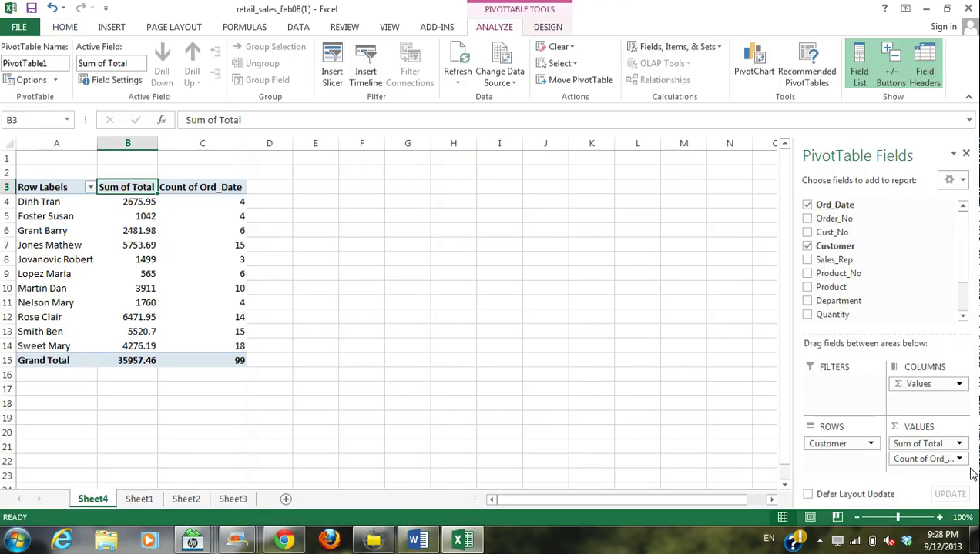
left_click_drag(955, 462, 914, 297)
key("alt+Tab")
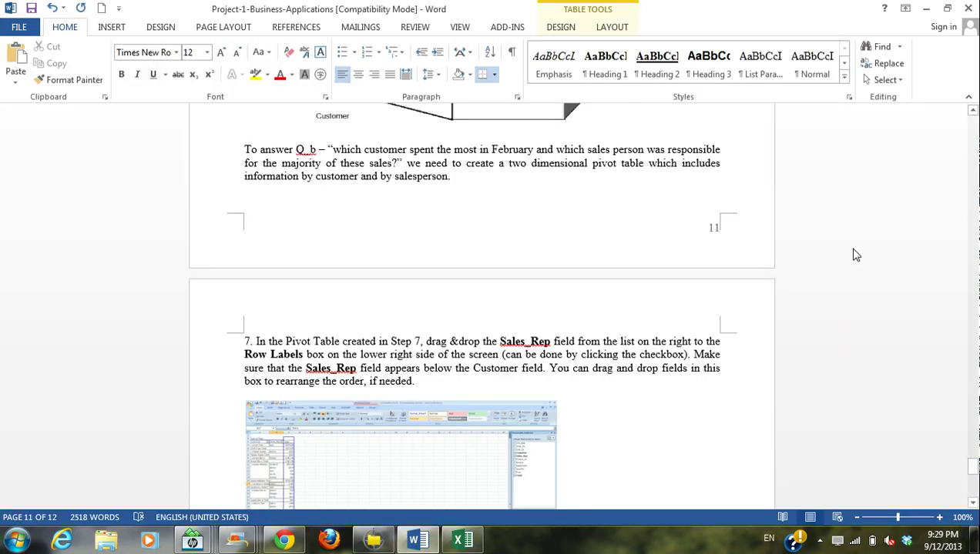
key("alt+Tab")
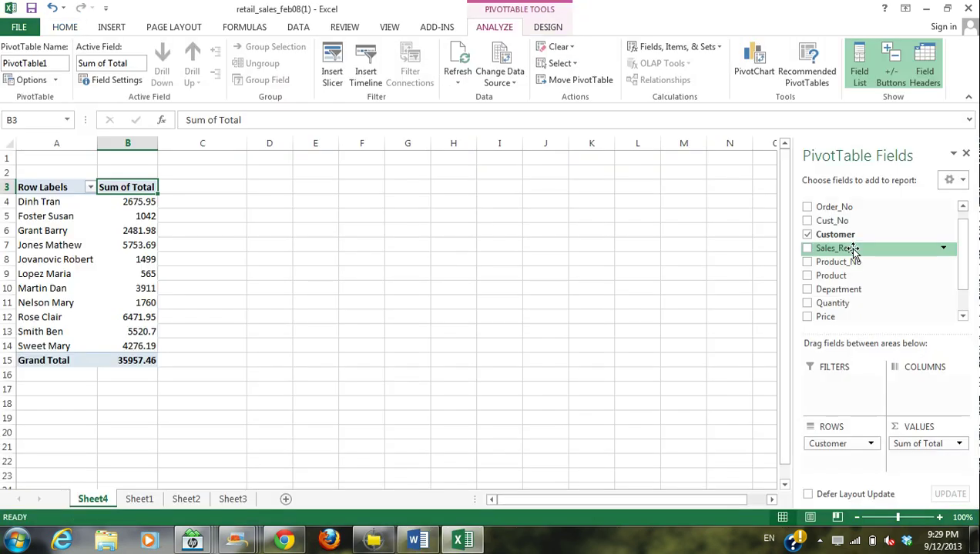
Nest Sales_Rep under Customer in rows, then remove Customer, Sales_Rep and Sum of Total.
left_click_drag(853, 252, 833, 460)
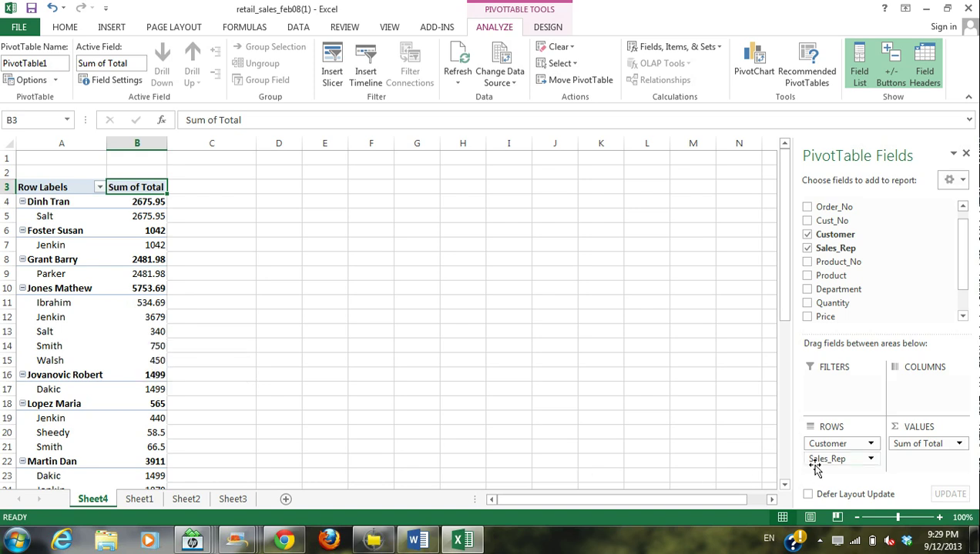
left_click_drag(832, 448, 847, 266)
left_click_drag(840, 452, 843, 281)
left_click_drag(929, 447, 864, 301)
Scroll Word down to page 12's Questions for BI Assignment table.
key("alt+Tab")
scroll(865, 297, "down", 5)
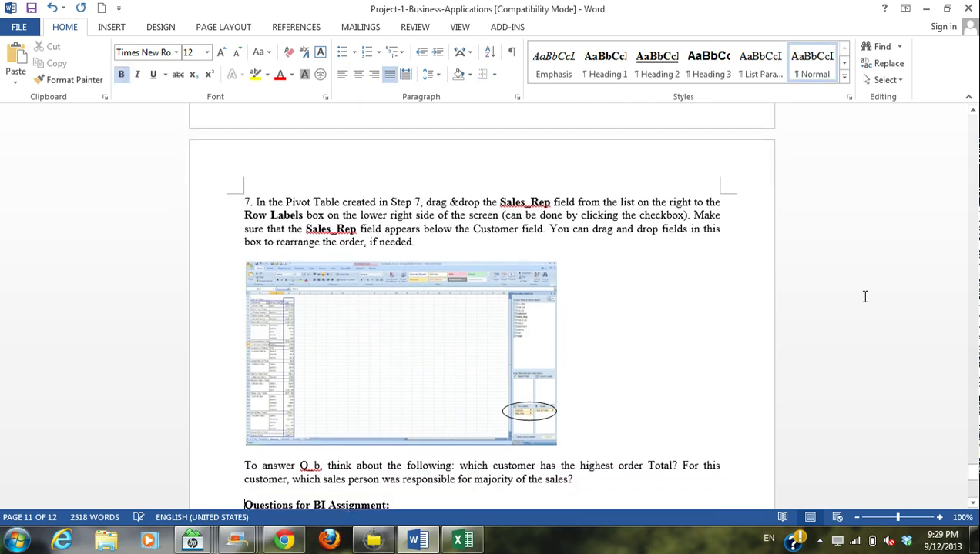
key("Down")
key("Down")
key("Down")
key("Down")
key("Down")
key("Down")
key("Down")
key("Down")
key("Down")
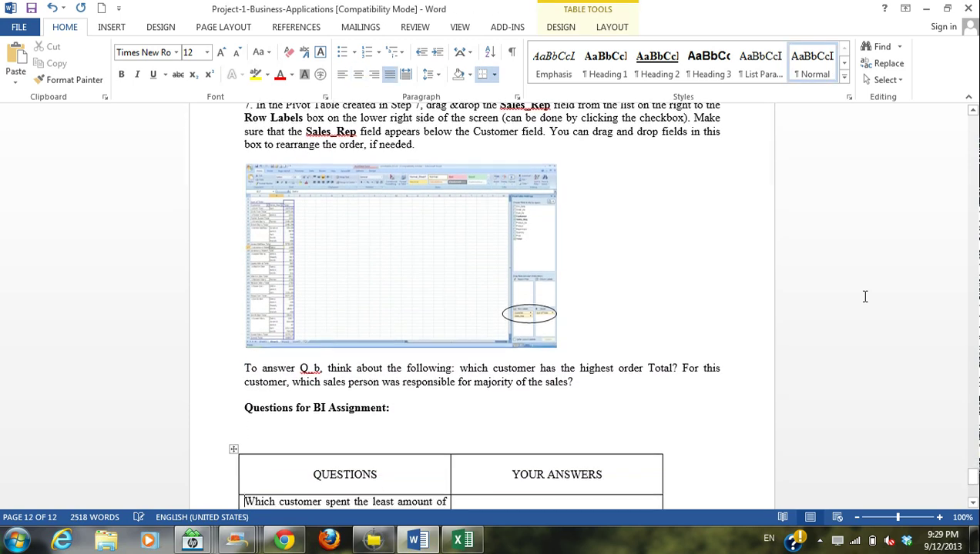